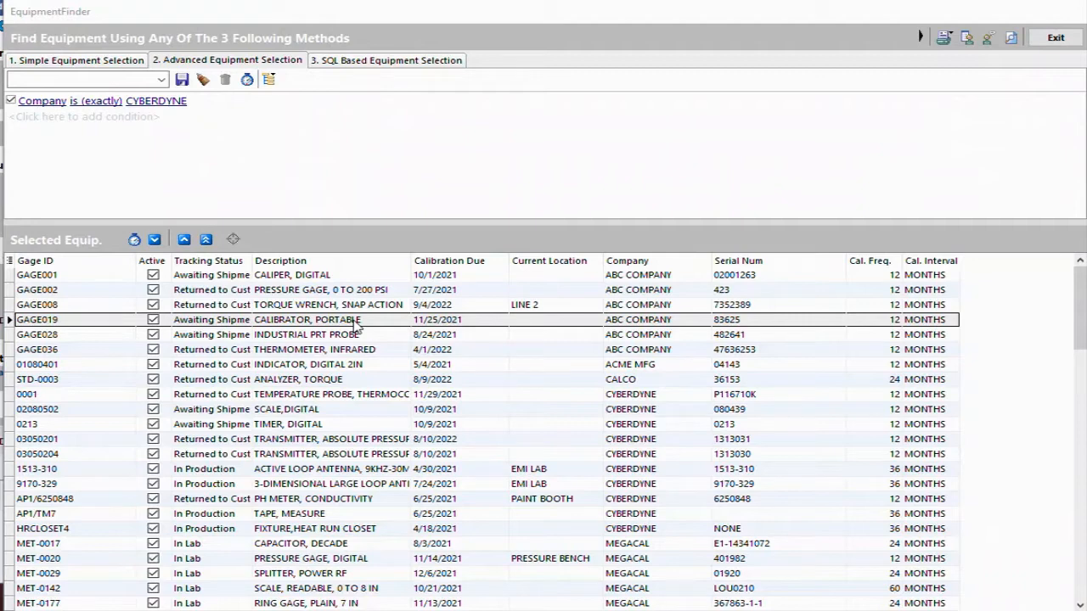
Create a conditional formatting rule for the equipment grid that formats only cells with a value less than =TODAY()
right_click(355, 324)
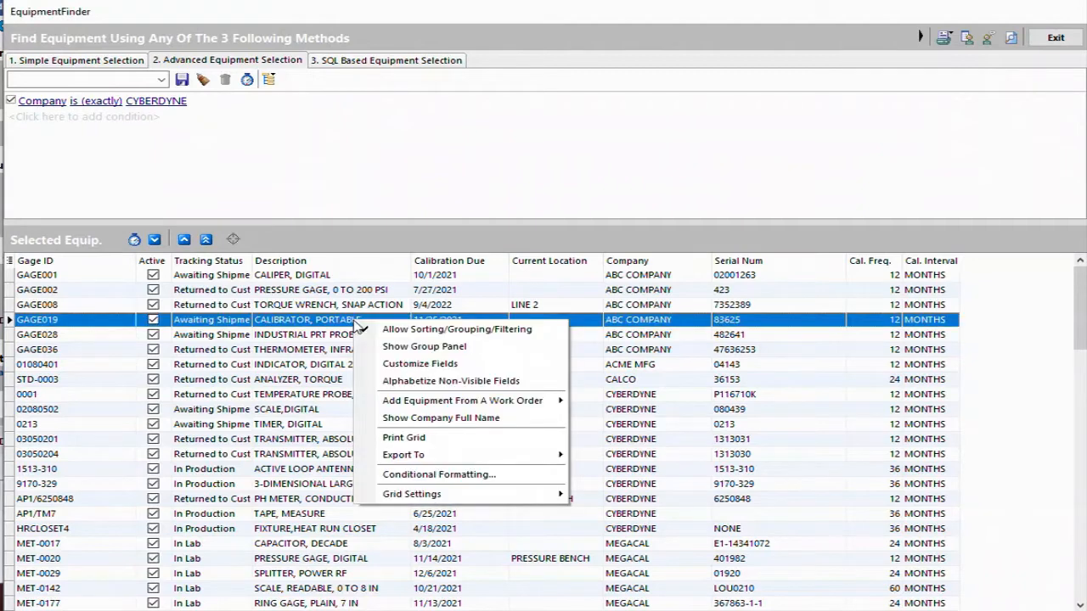
left_click(420, 477)
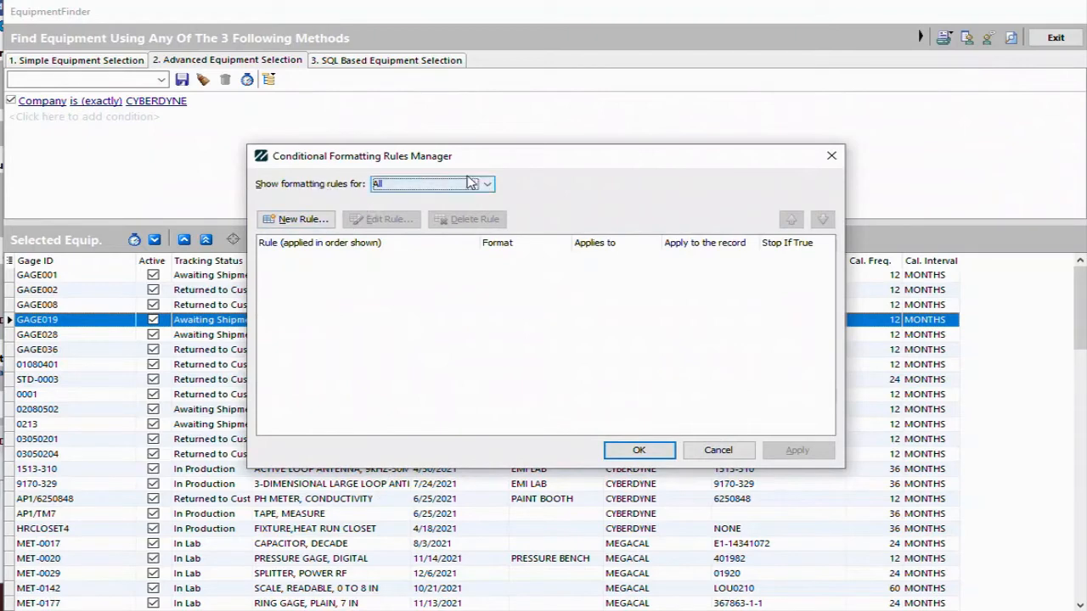
left_click(304, 220)
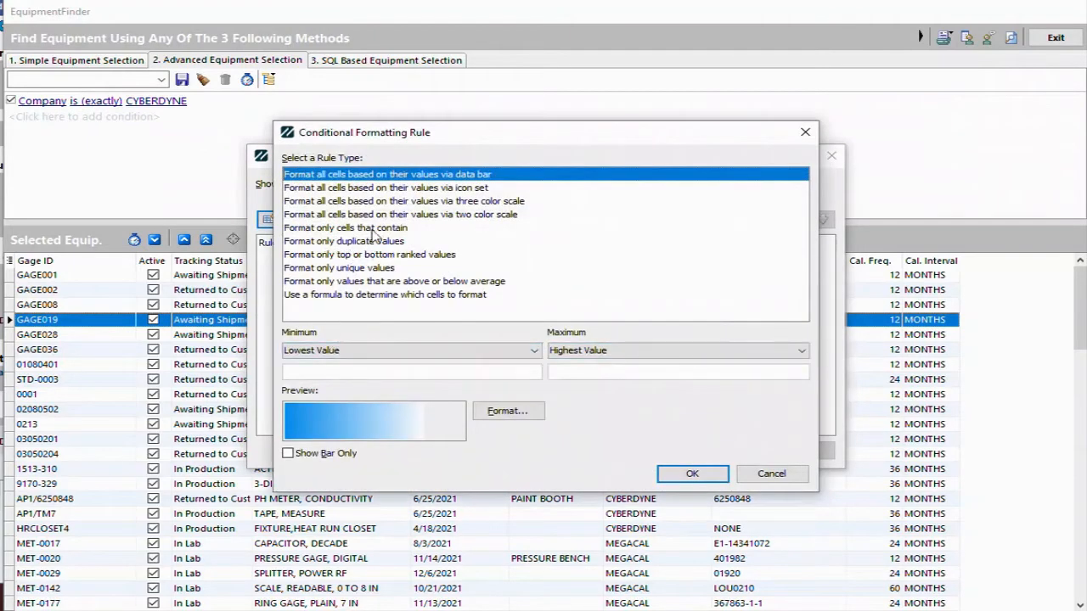
left_click(344, 229)
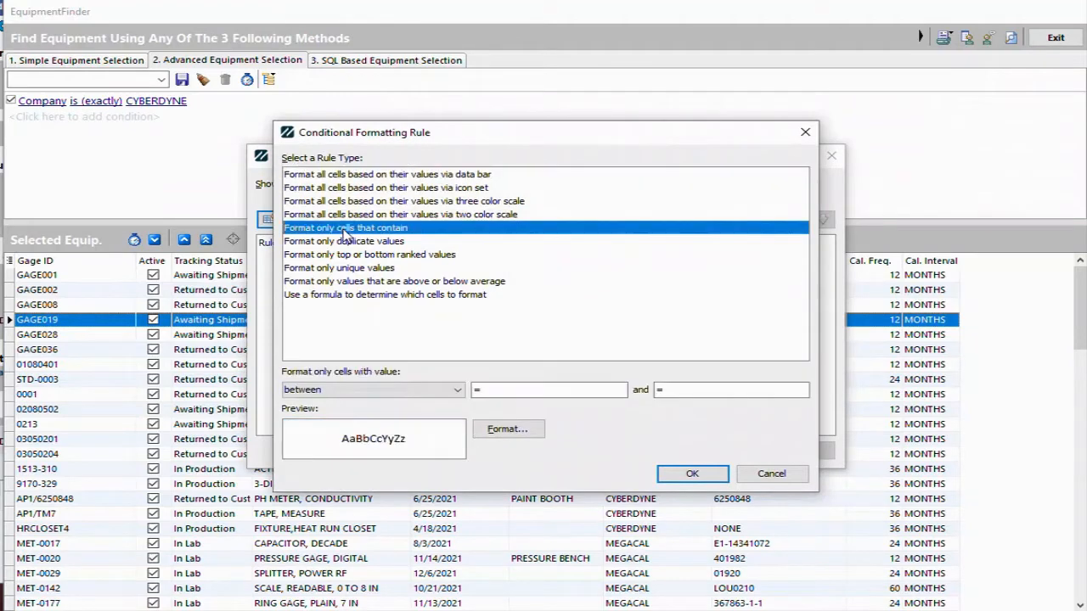
left_click(400, 390)
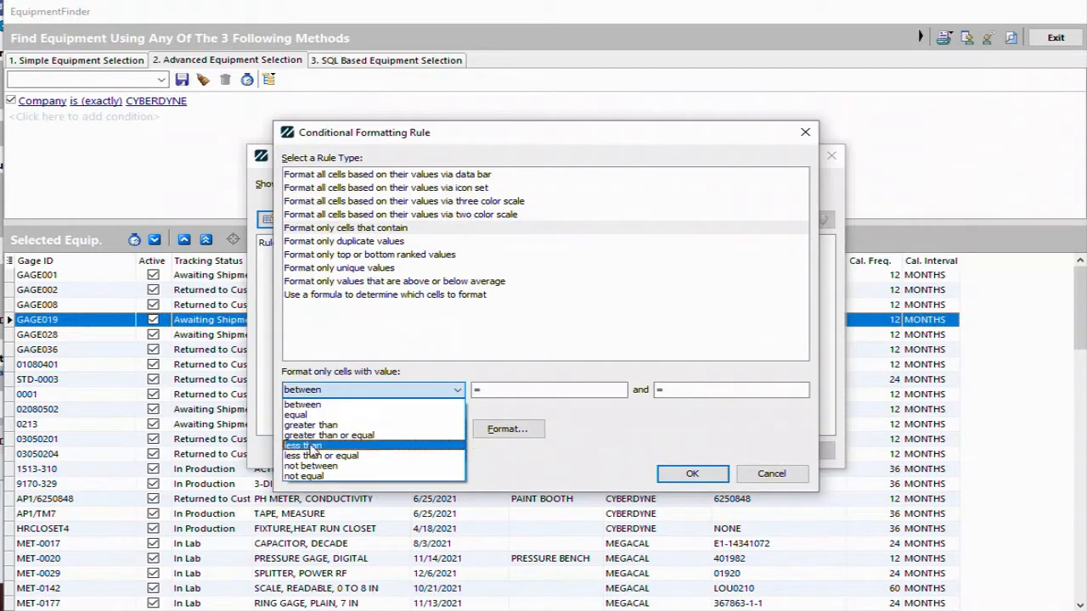
left_click(311, 447)
left_click(515, 391)
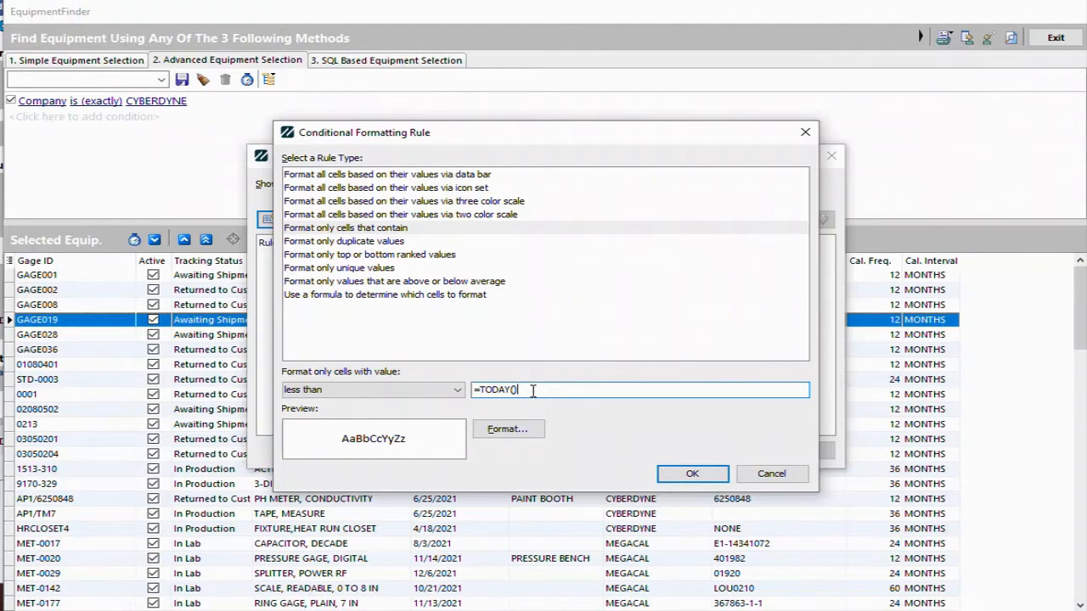
Format the less-than-today rule with a standard red fill and clYellow font color, and apply it to the grid
left_click(515, 433)
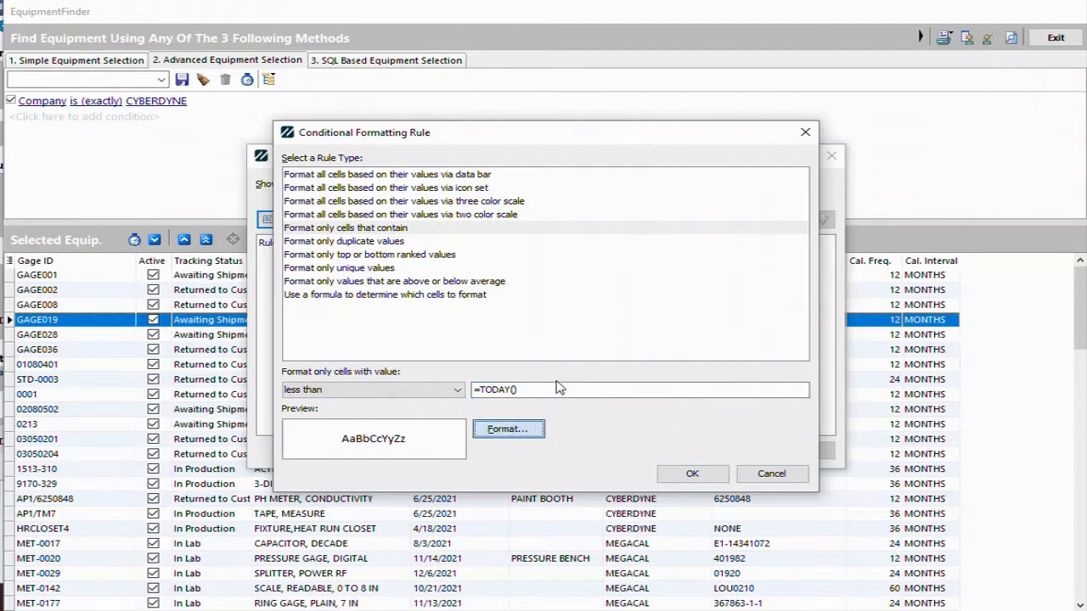
left_click(728, 481)
key("Return")
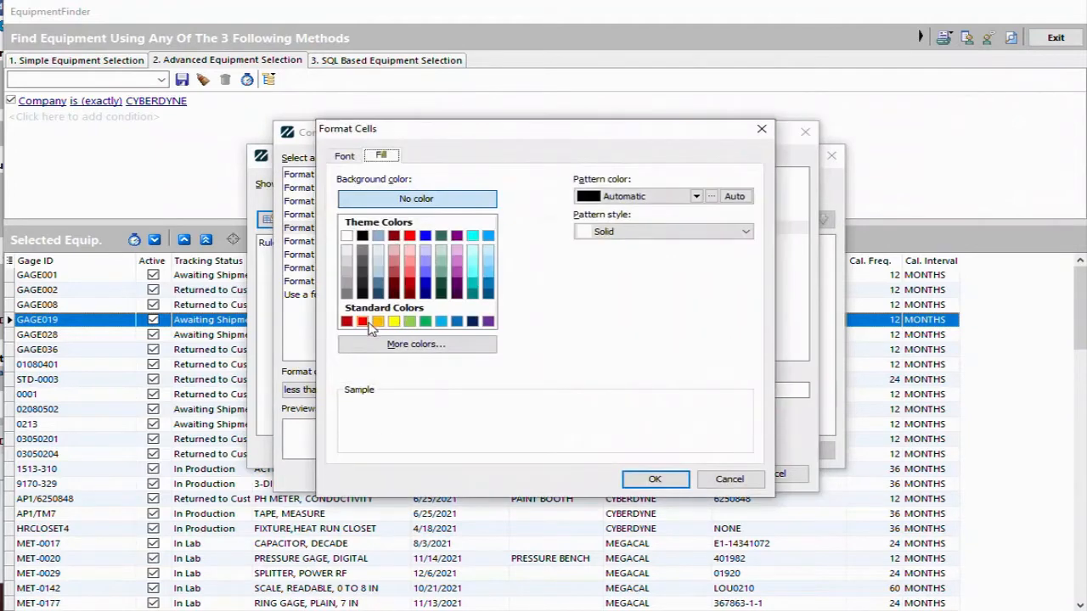
left_click(362, 321)
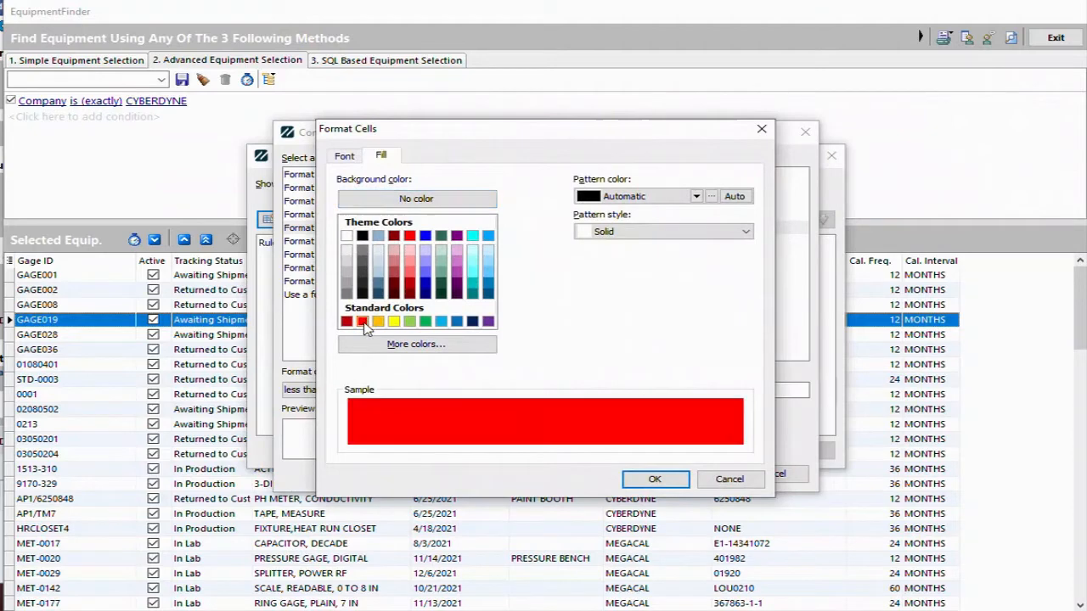
left_click(344, 156)
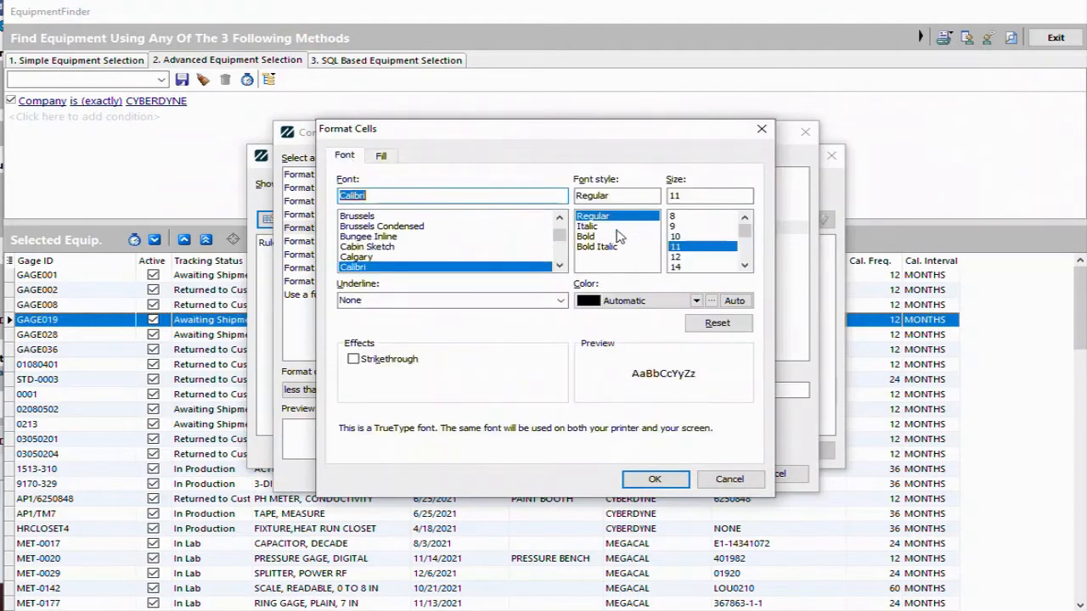
left_click(617, 302)
scroll(746, 360, "down", 3)
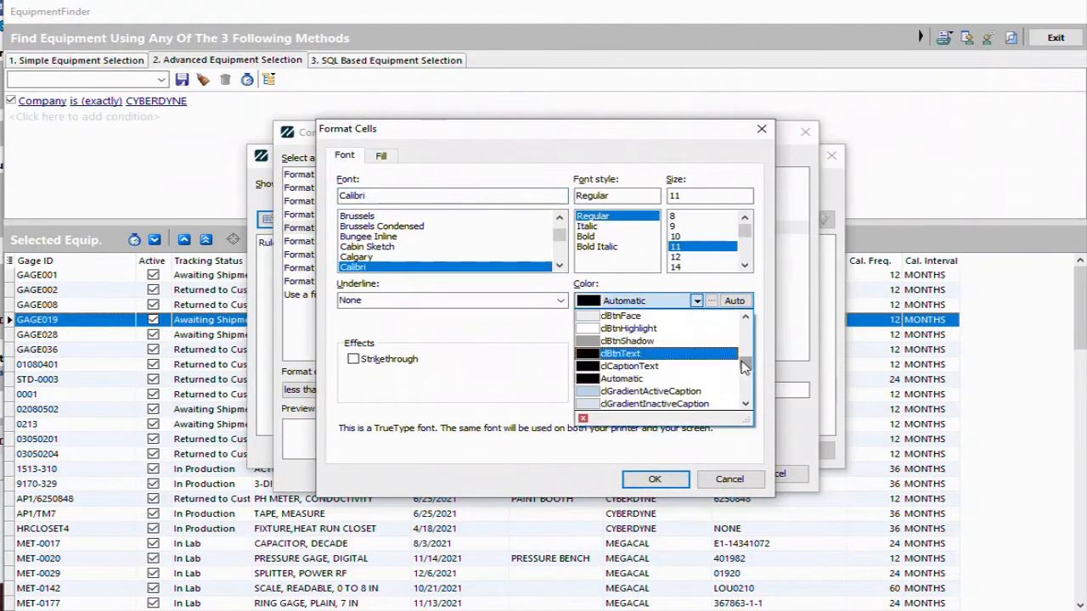
scroll(745, 360, "up", 5)
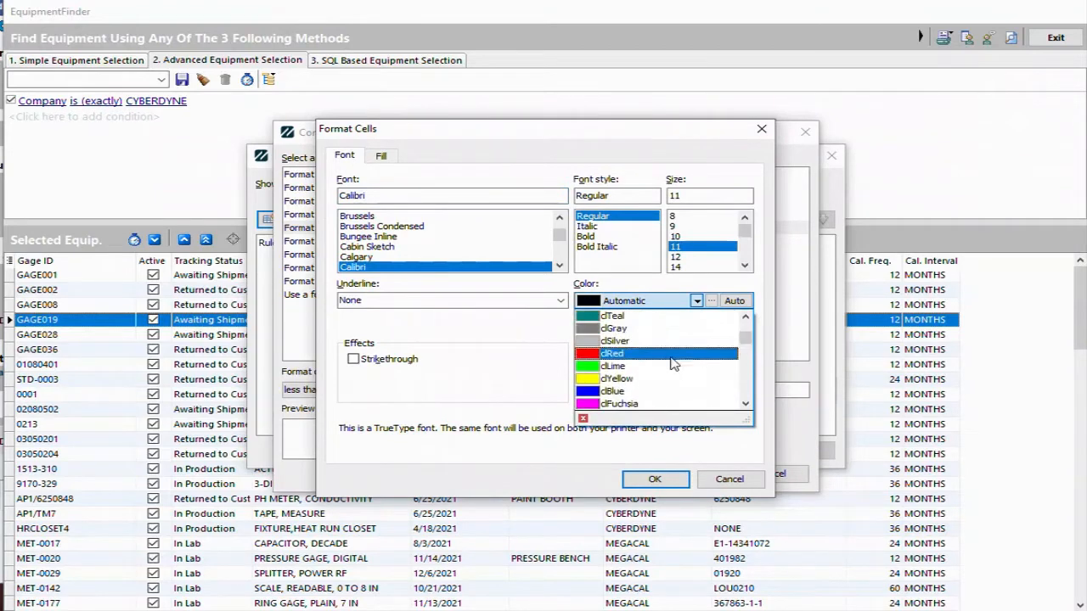
left_click(618, 379)
left_click(657, 480)
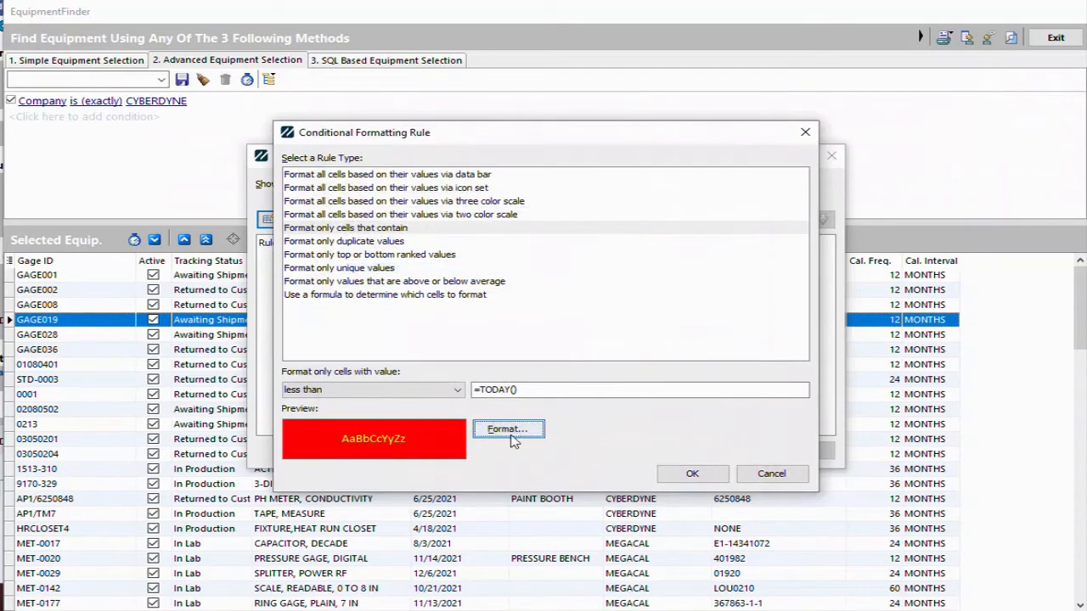
left_click(693, 474)
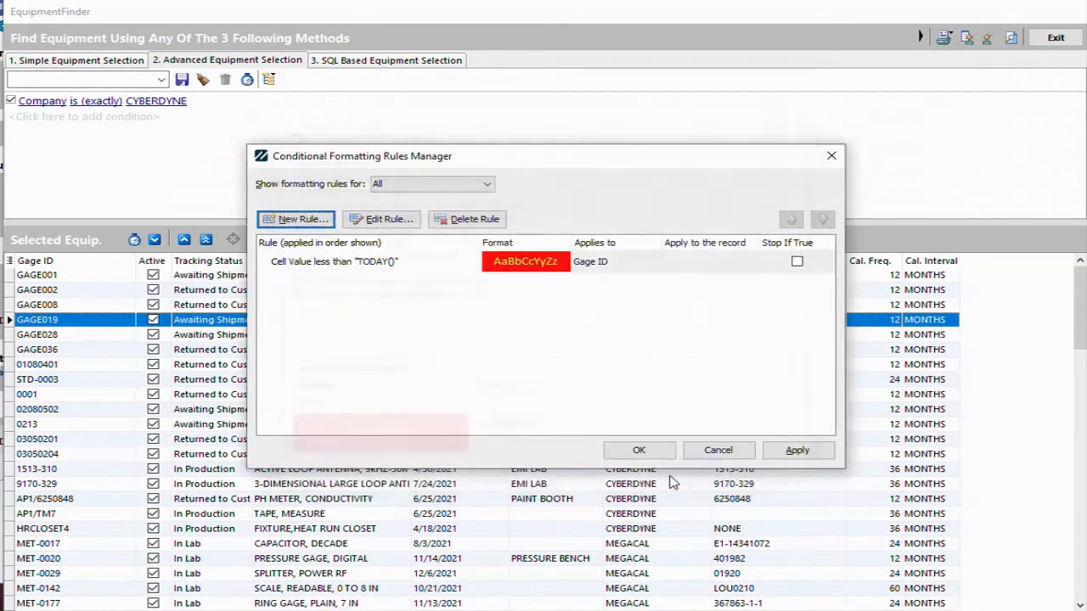
left_click(797, 455)
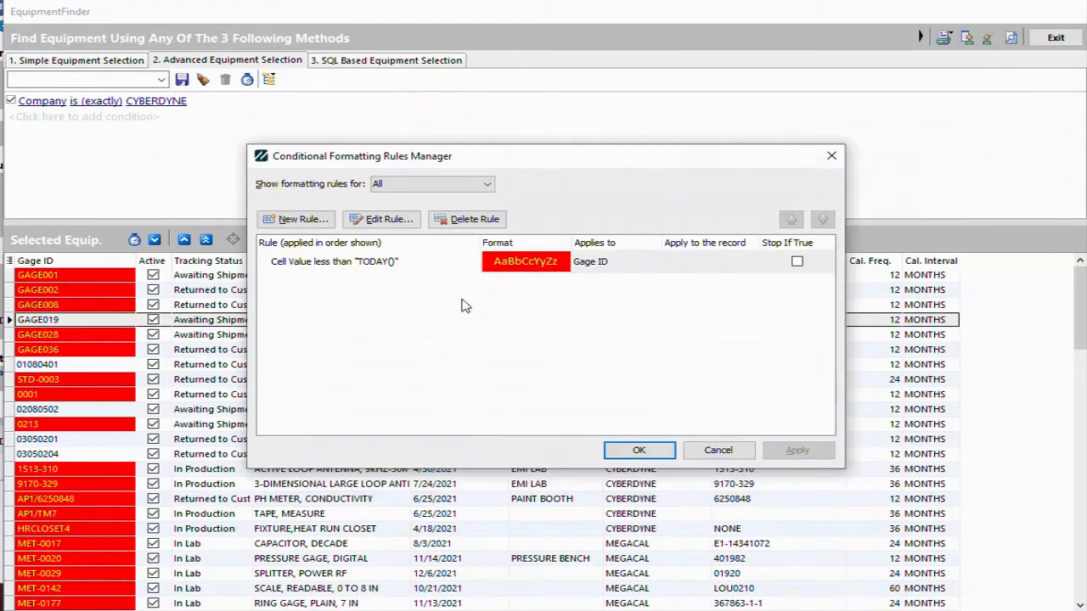
Make the less-than-today rule apply to the Calibration Due column and update the grid
left_click(618, 265)
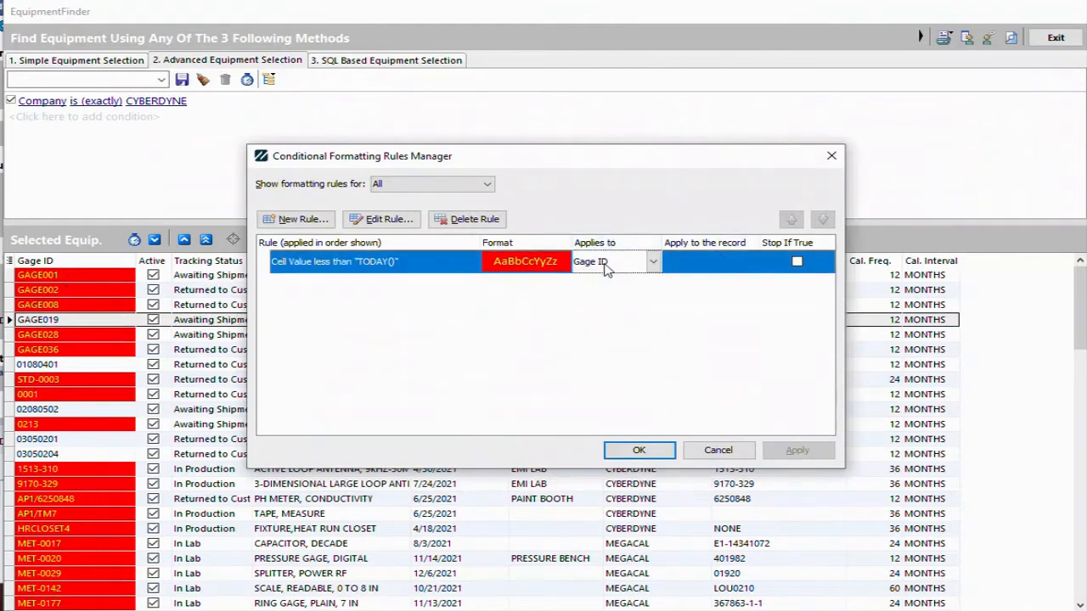
left_click(654, 264)
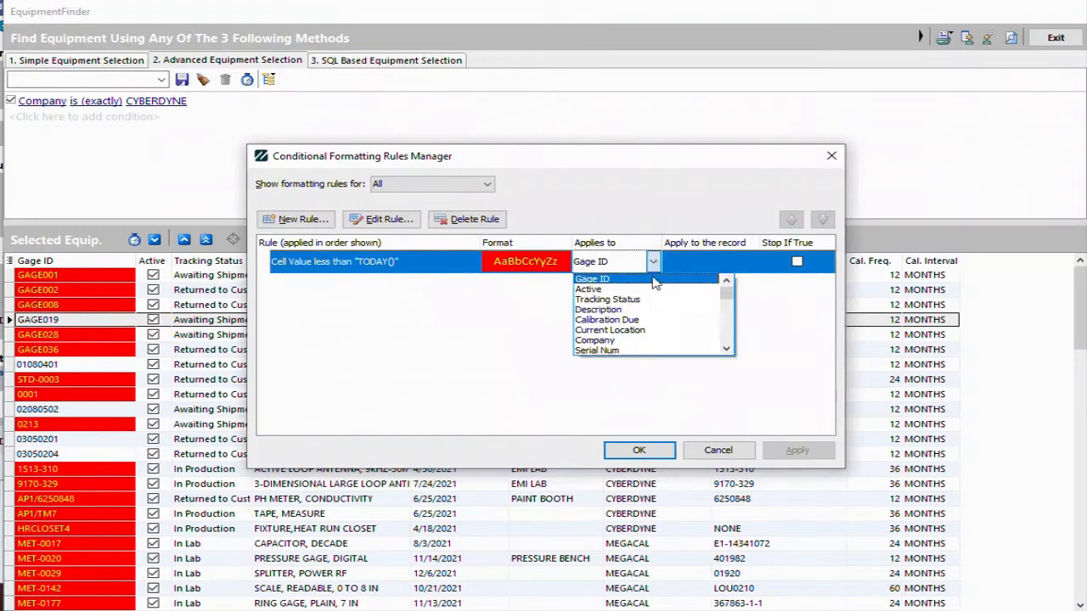
left_click(618, 325)
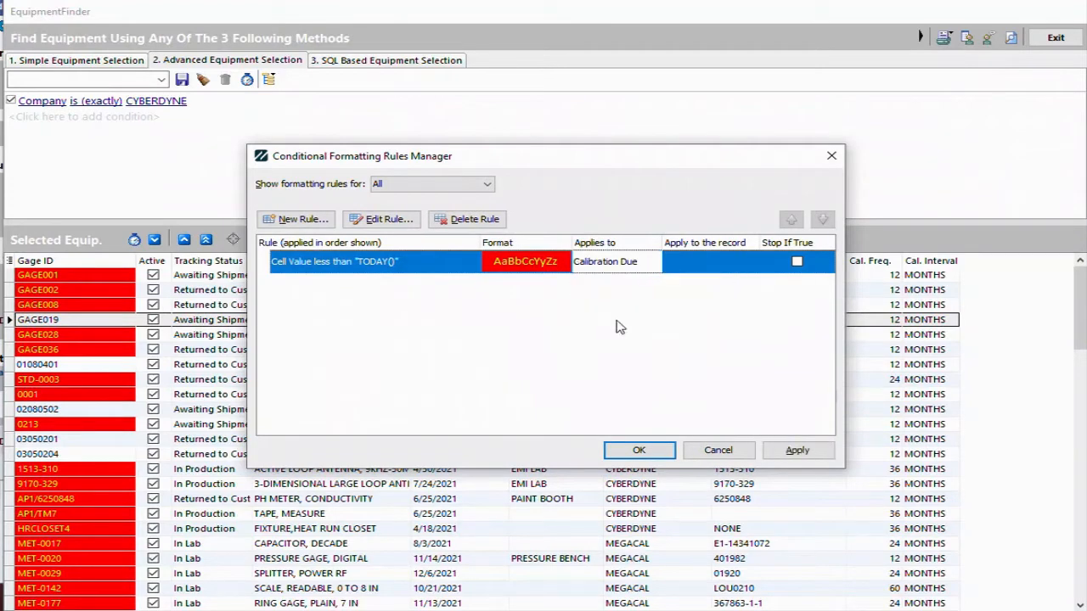
left_click(793, 453)
left_click_drag(616, 158, 701, 108)
Add a second rule that formats only cells with a value between =TODAY() and =TODAY()+30
left_click(387, 169)
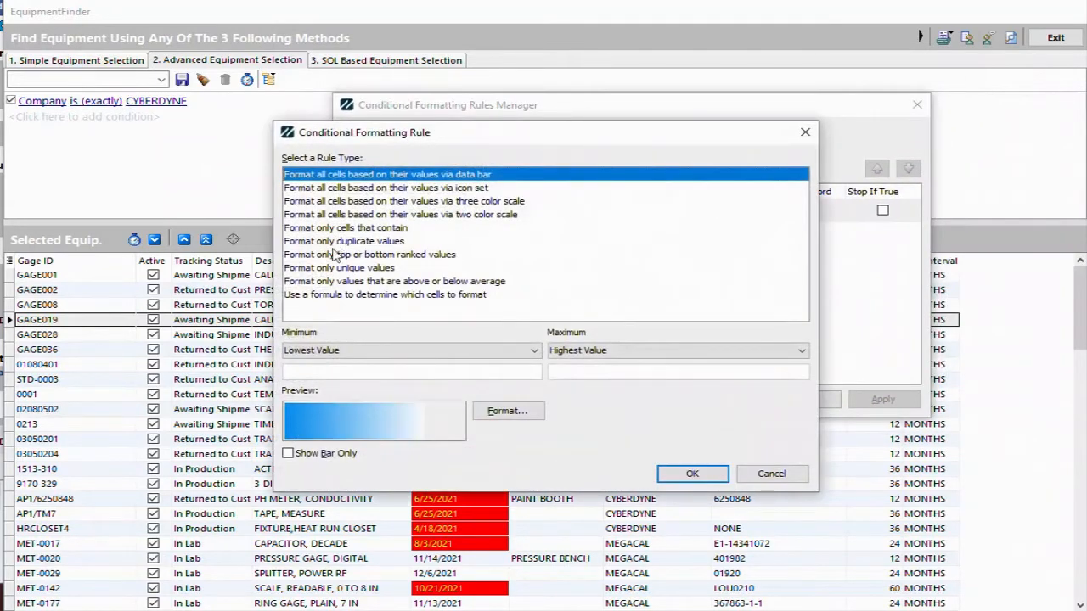
left_click(336, 228)
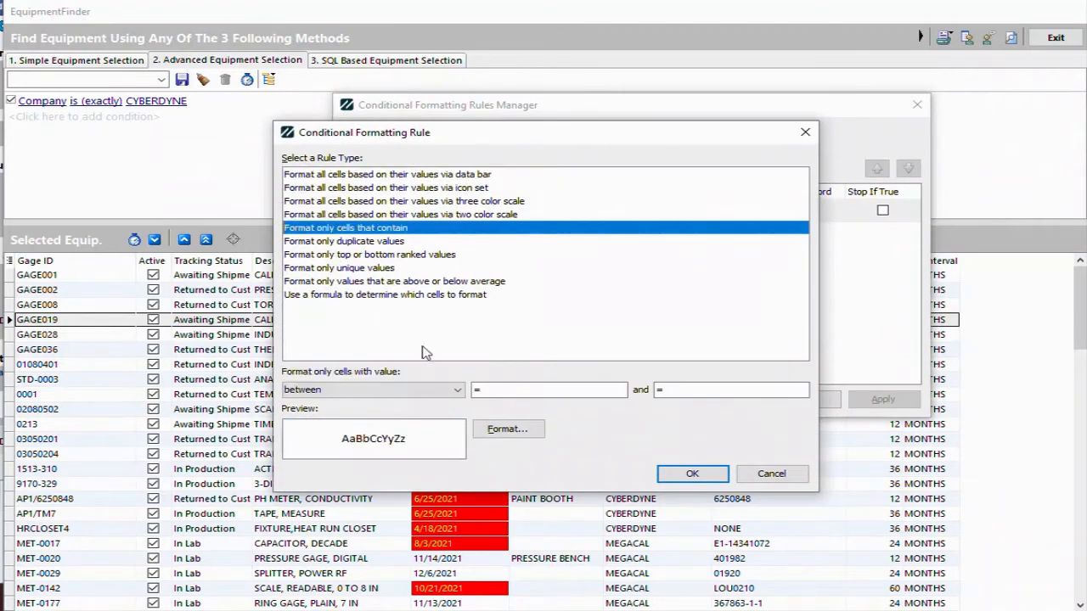
left_click(508, 389)
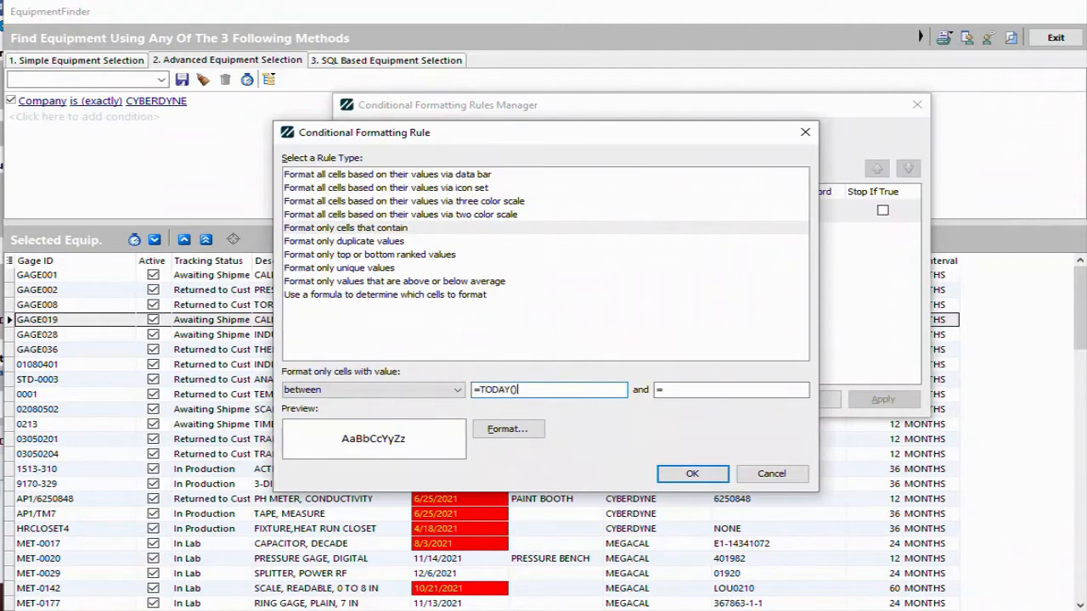
left_click(712, 390)
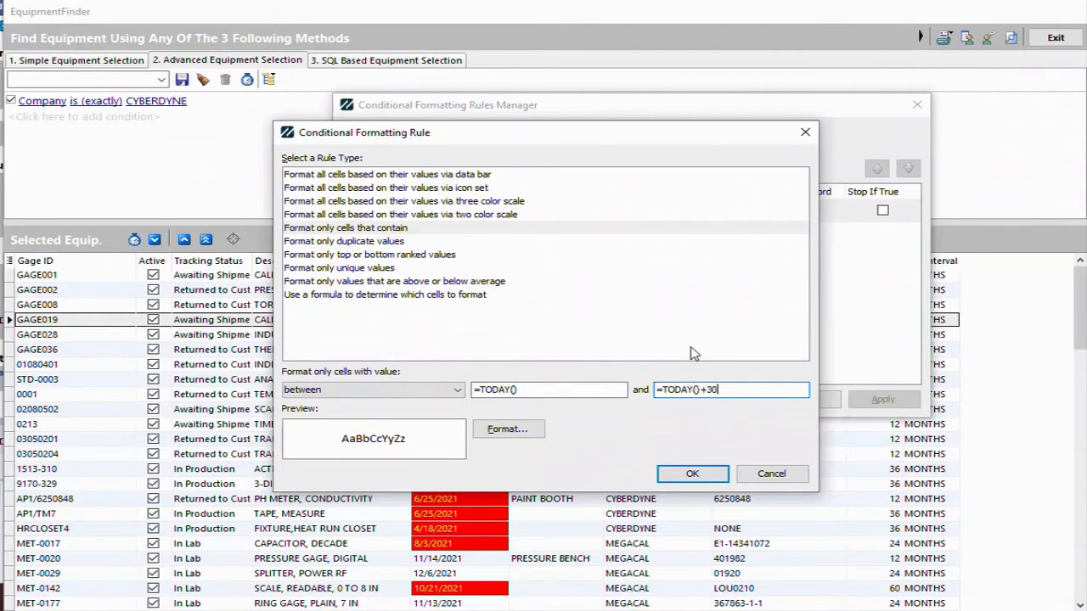
Format the 30-day rule with clRed font color and a standard yellow fill, and save the rule
left_click(501, 433)
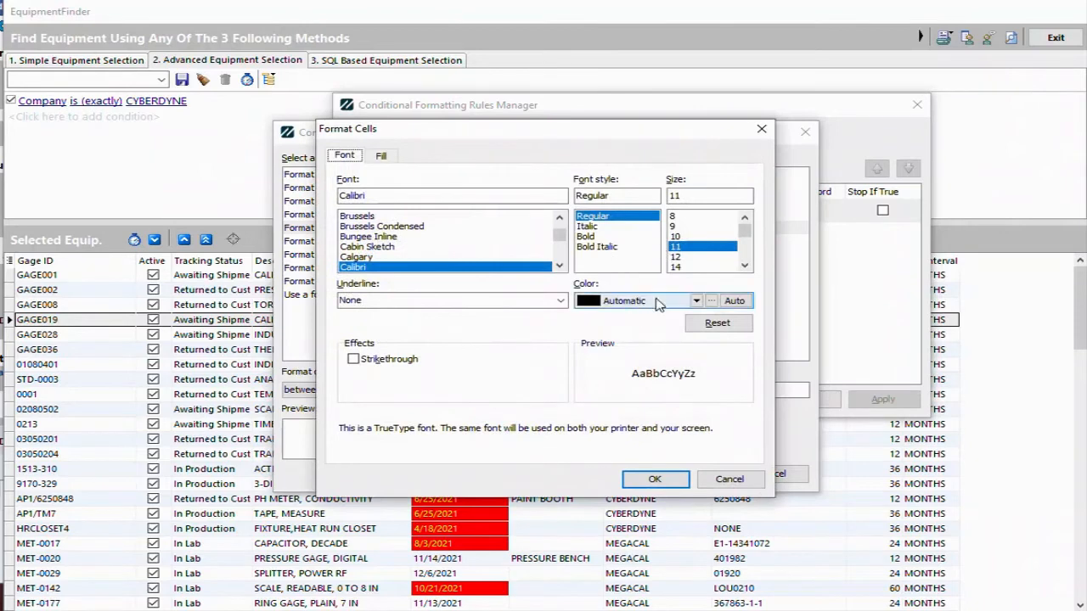
left_click(692, 303)
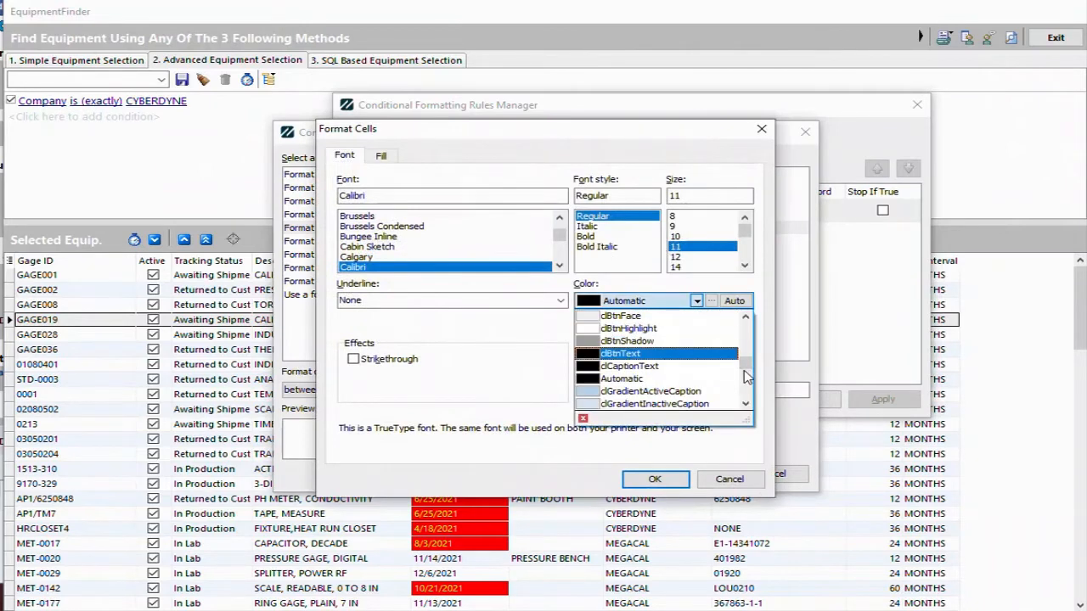
left_click_drag(744, 366, 746, 340)
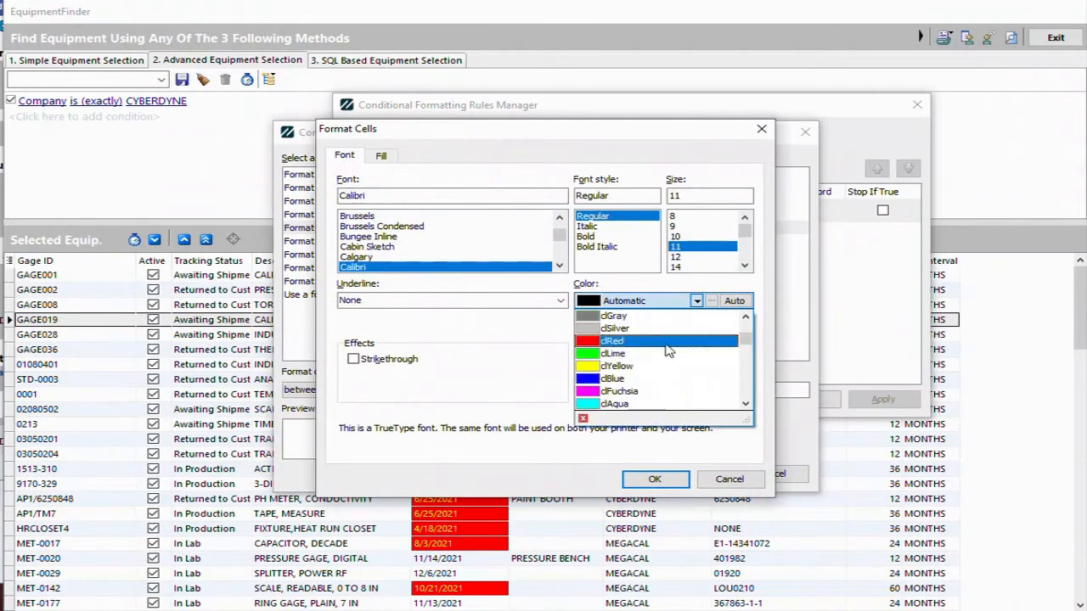
left_click(618, 343)
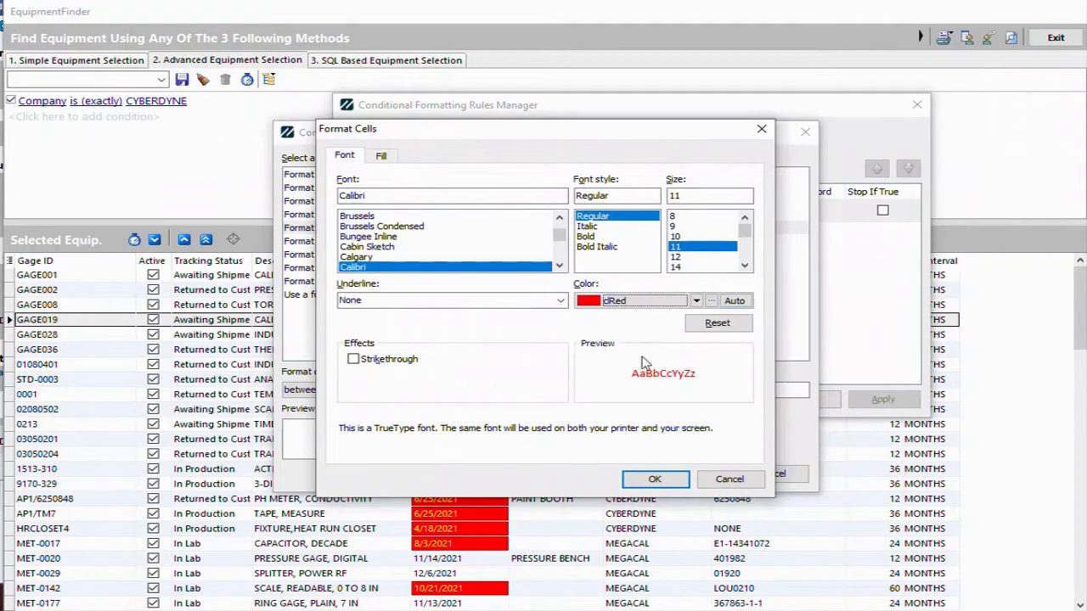
left_click(383, 158)
left_click(393, 321)
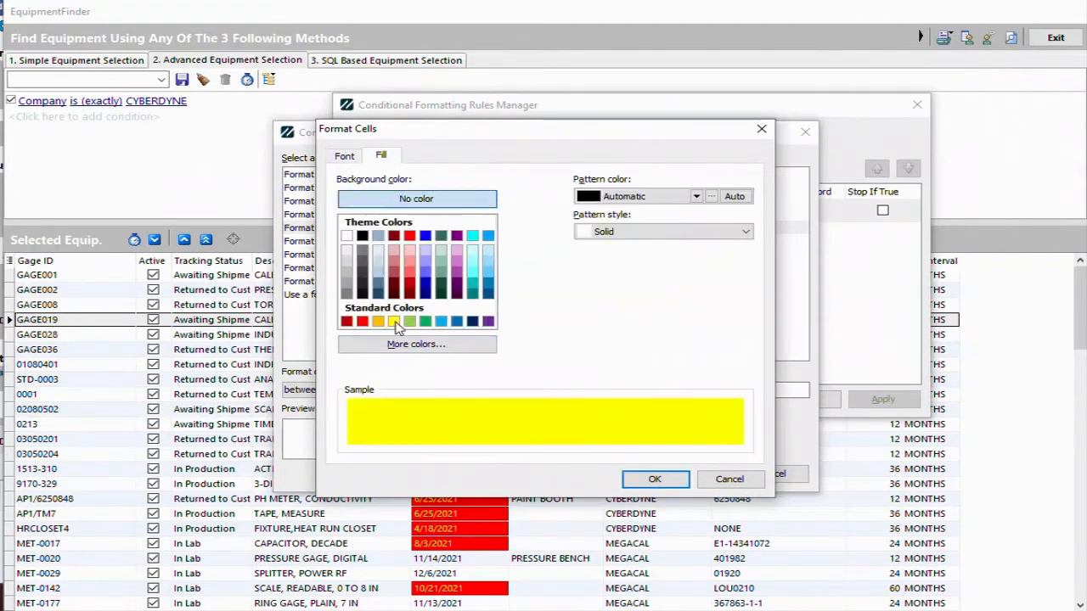
left_click(654, 479)
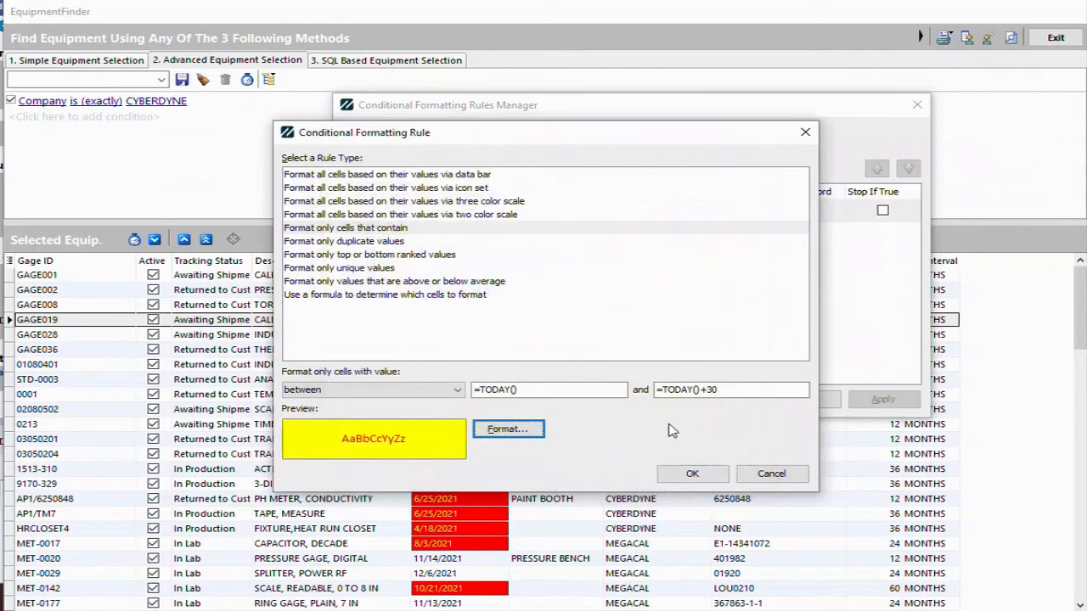
left_click(692, 473)
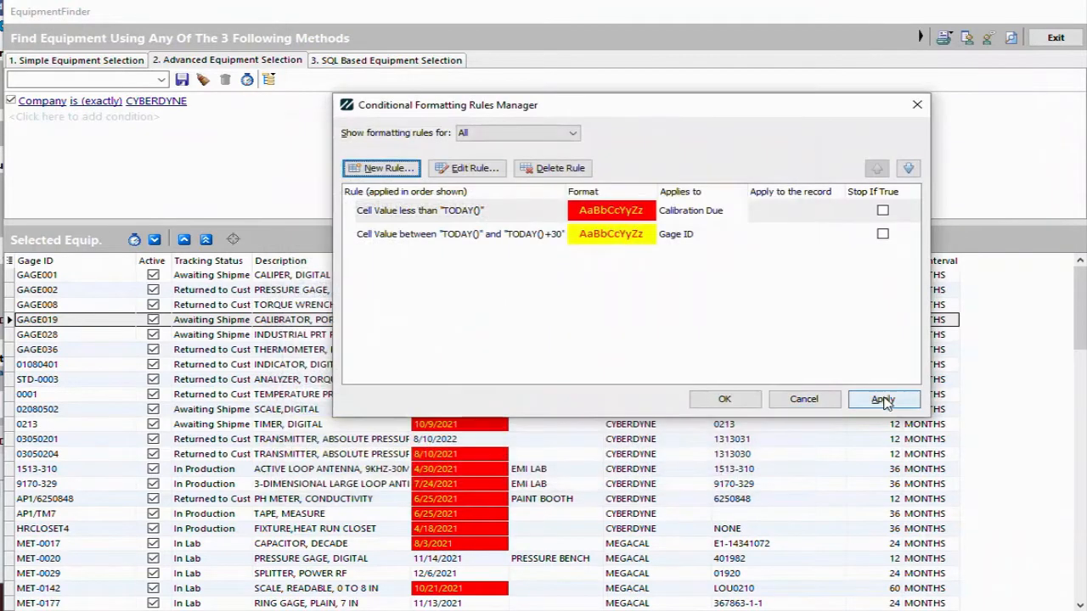
Make the 30-day rule apply to the Calibration Due column, update the grid and uncover the formatted dates
left_click(703, 238)
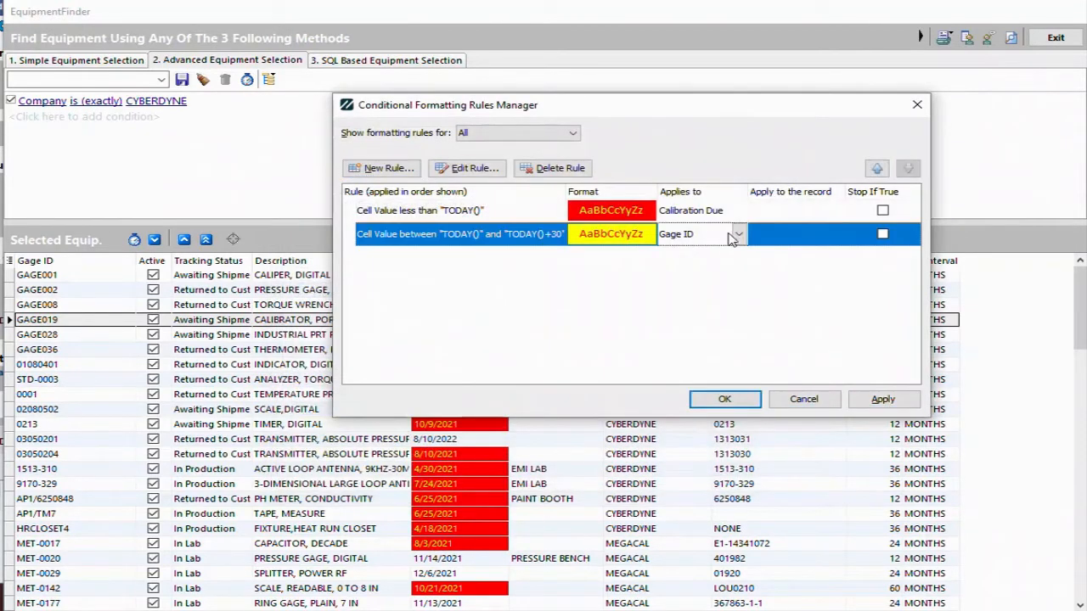
left_click(739, 236)
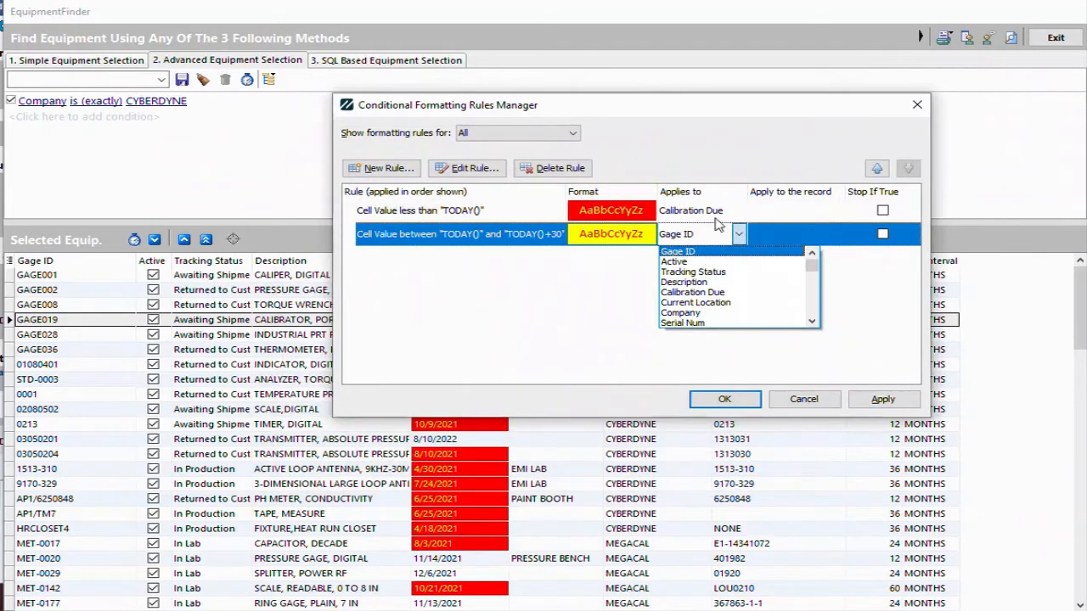
left_click(689, 293)
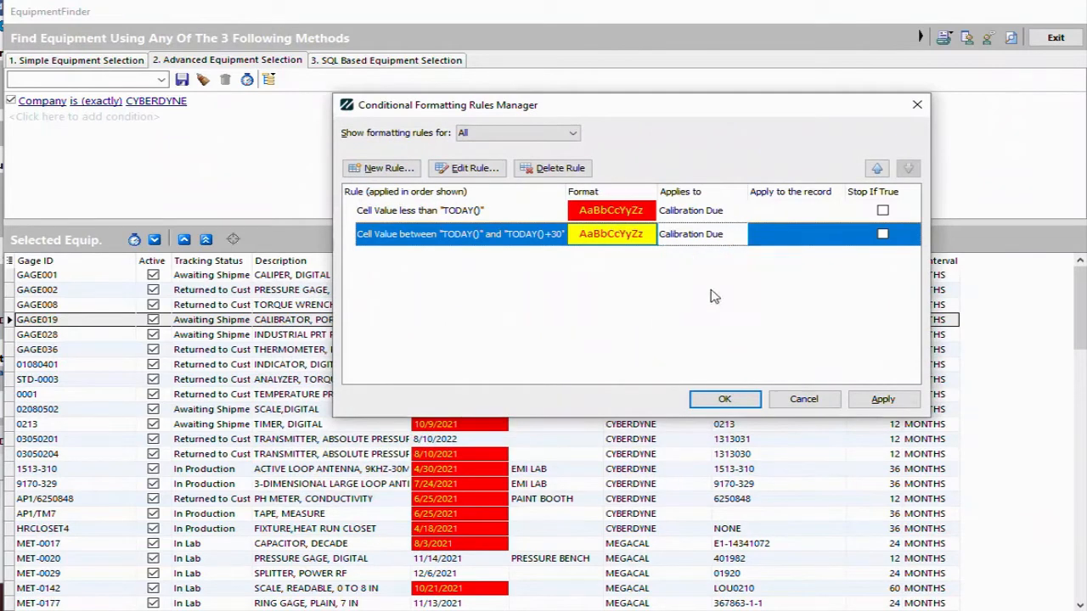
left_click(888, 403)
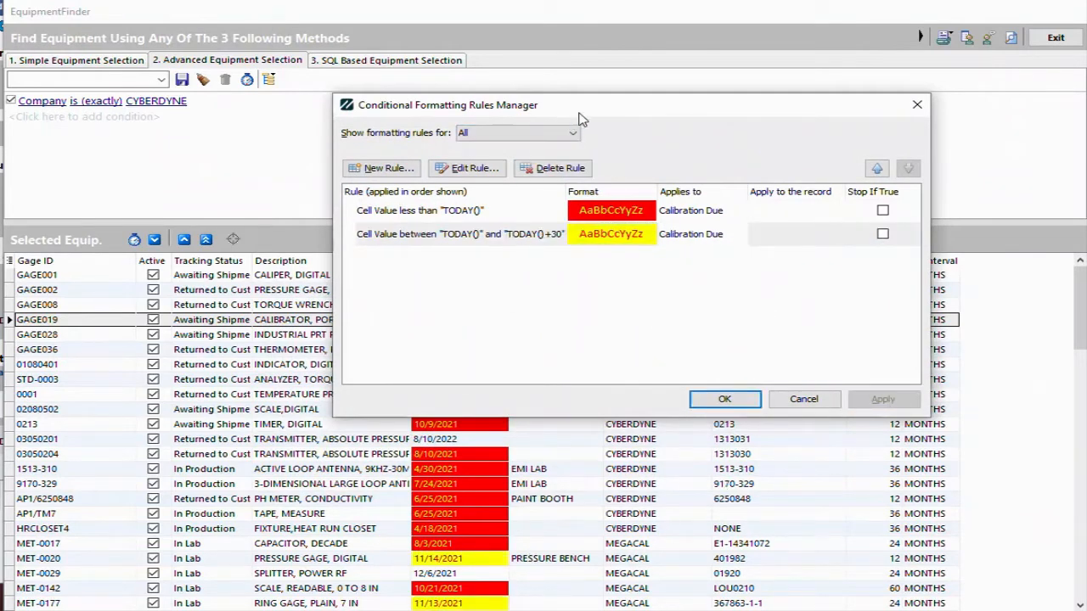
left_click_drag(580, 111, 808, 105)
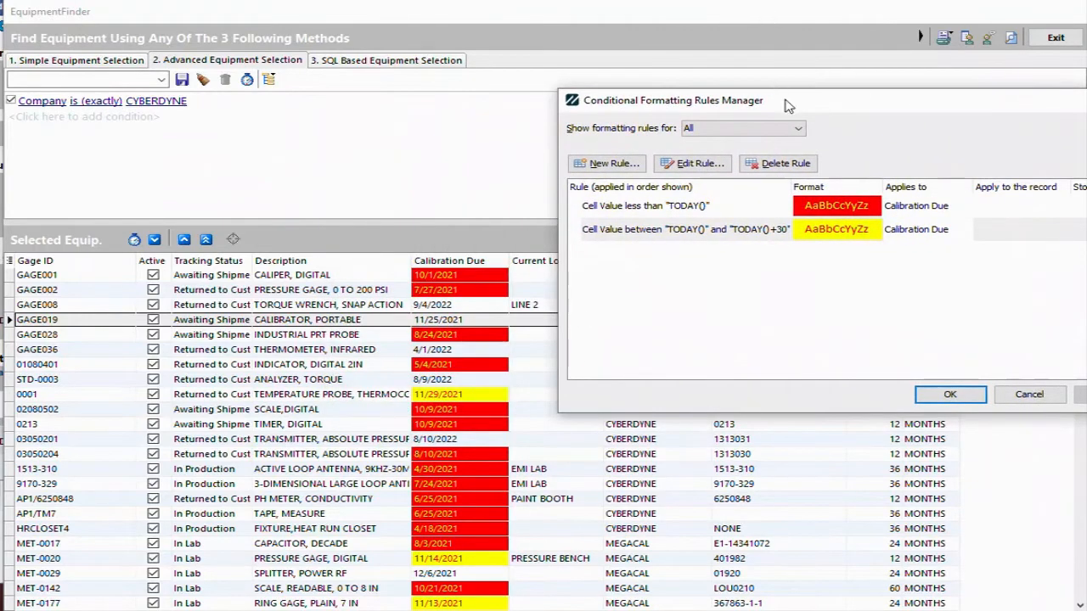
left_click_drag(785, 103, 527, 74)
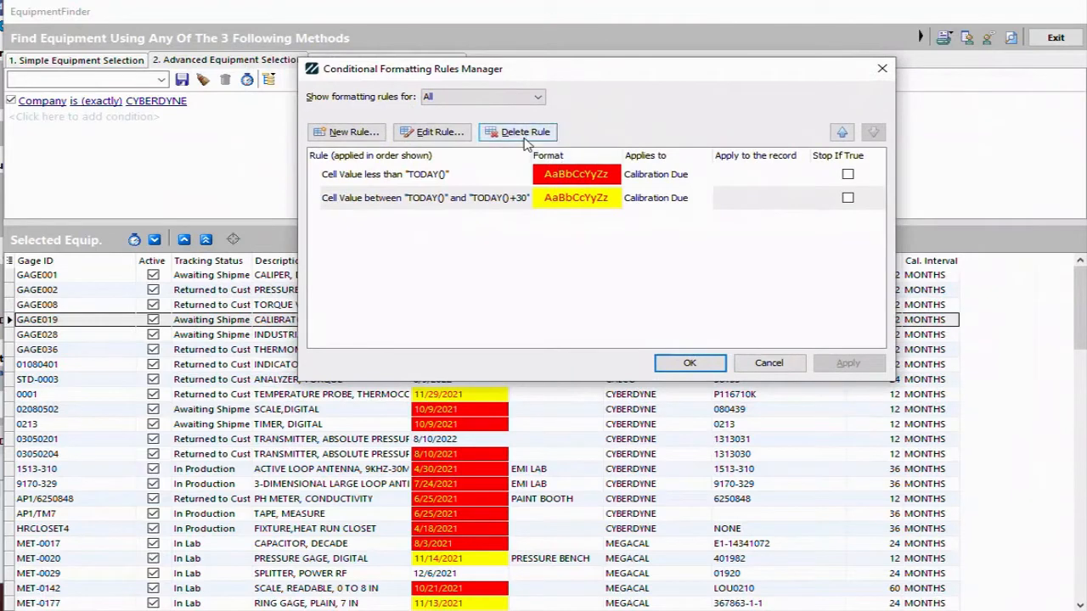
Add a third rule that formats only cells with a value greater than =TODAY()+30
left_click(355, 134)
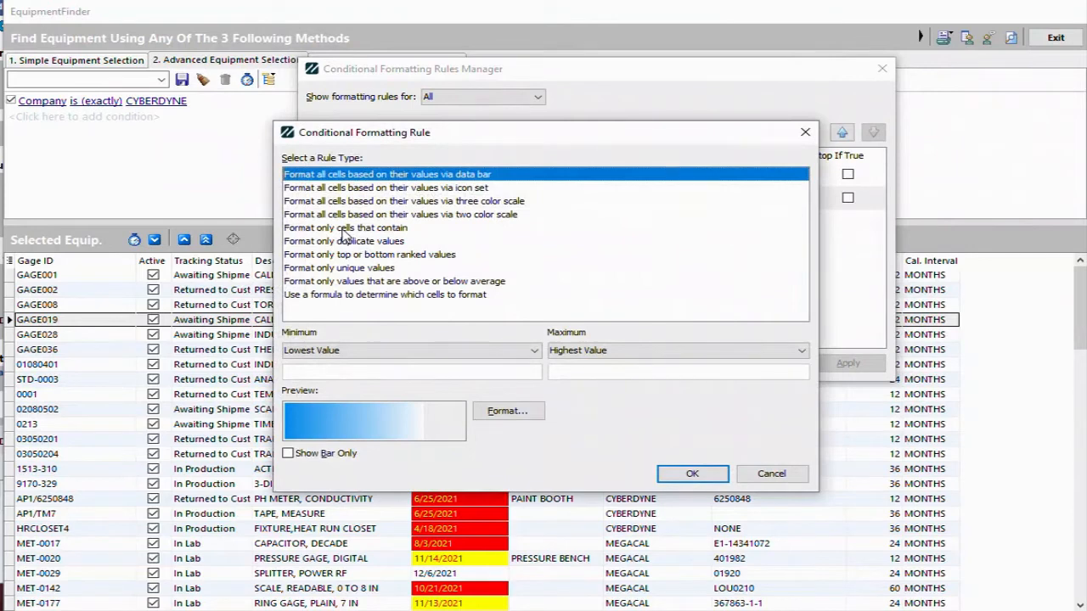
left_click(346, 230)
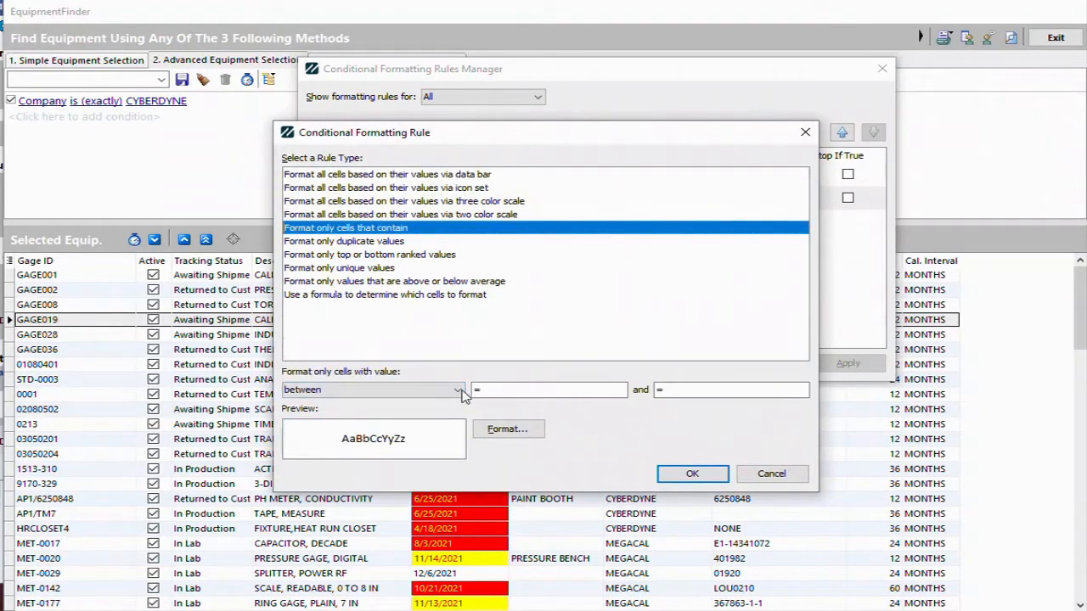
left_click(382, 390)
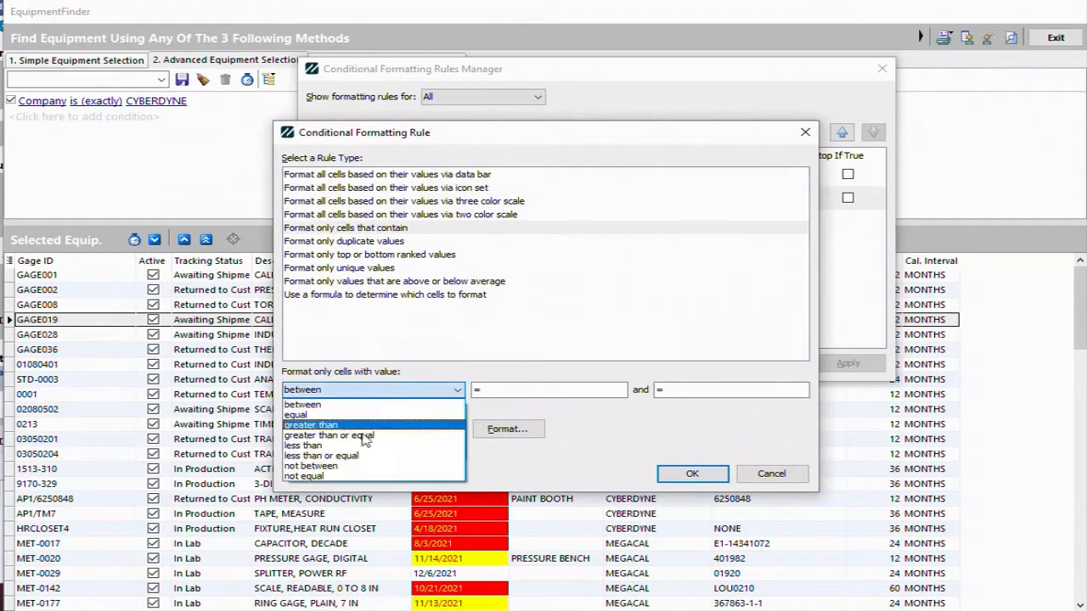
left_click(311, 424)
left_click(504, 388)
type("=")
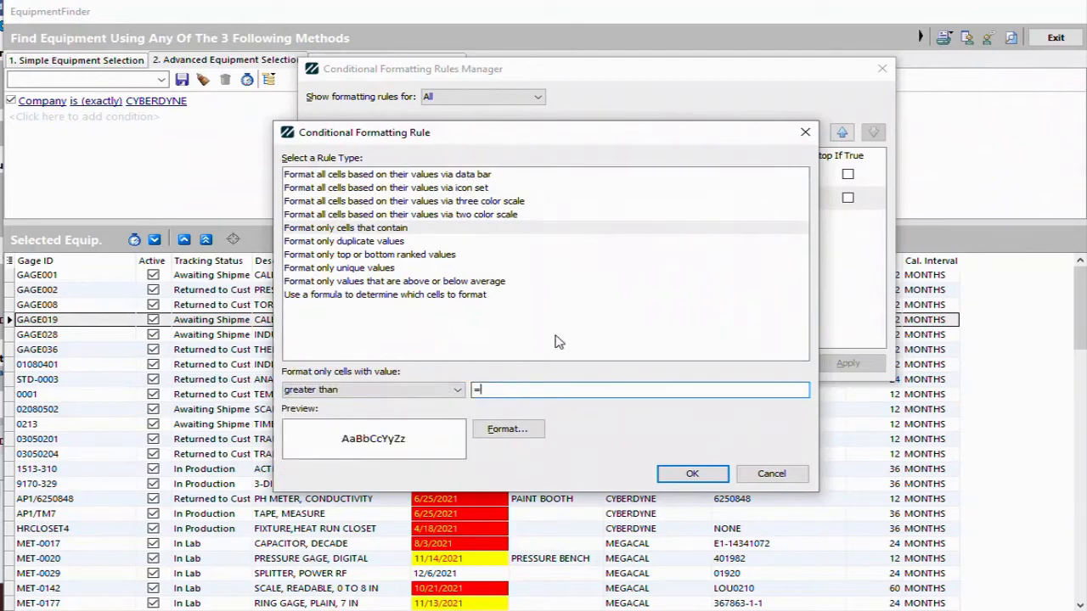
type("TODAY()+30")
Give the greater-than rule a standard green fill, save the rule and update the grid
left_click(529, 432)
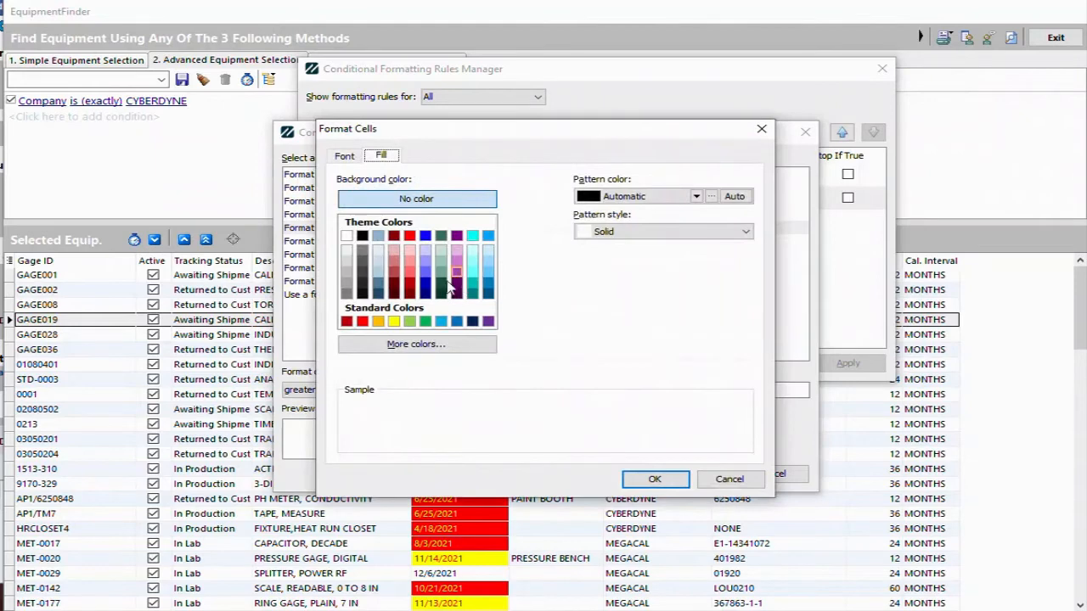
left_click(424, 321)
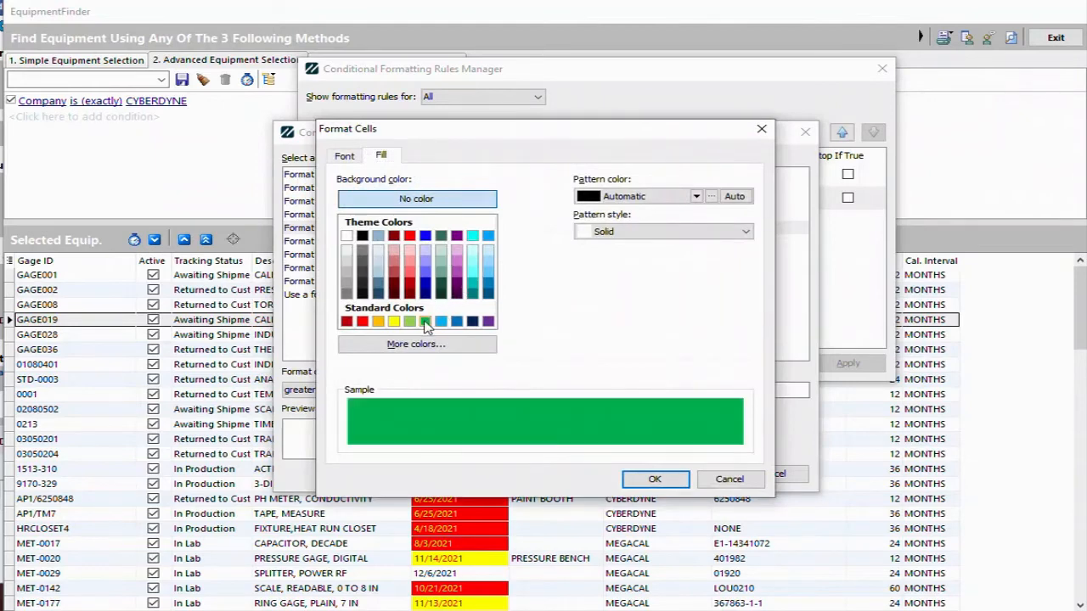
left_click(656, 480)
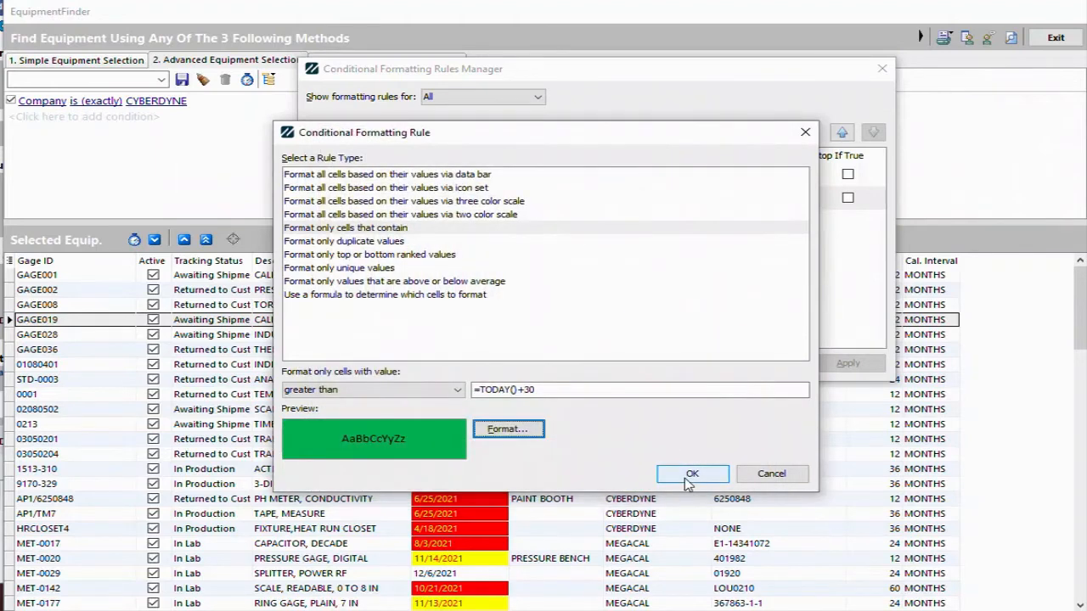
left_click(690, 478)
left_click(847, 364)
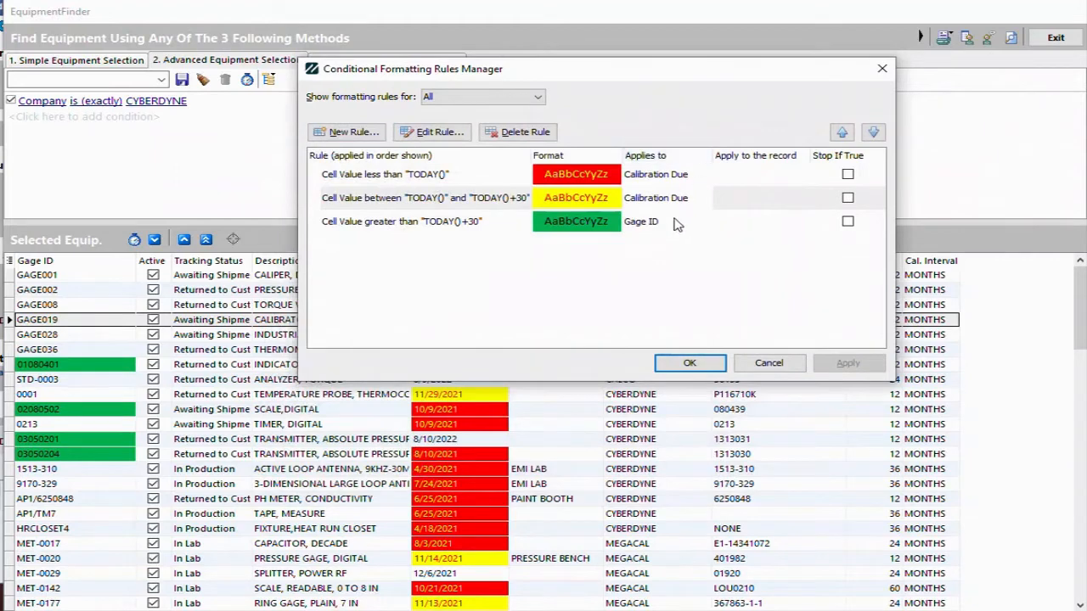
Make the greater-than rule apply to the Calibration Due column, update the grid and uncover the formatted dates
left_click(708, 222)
left_click(705, 222)
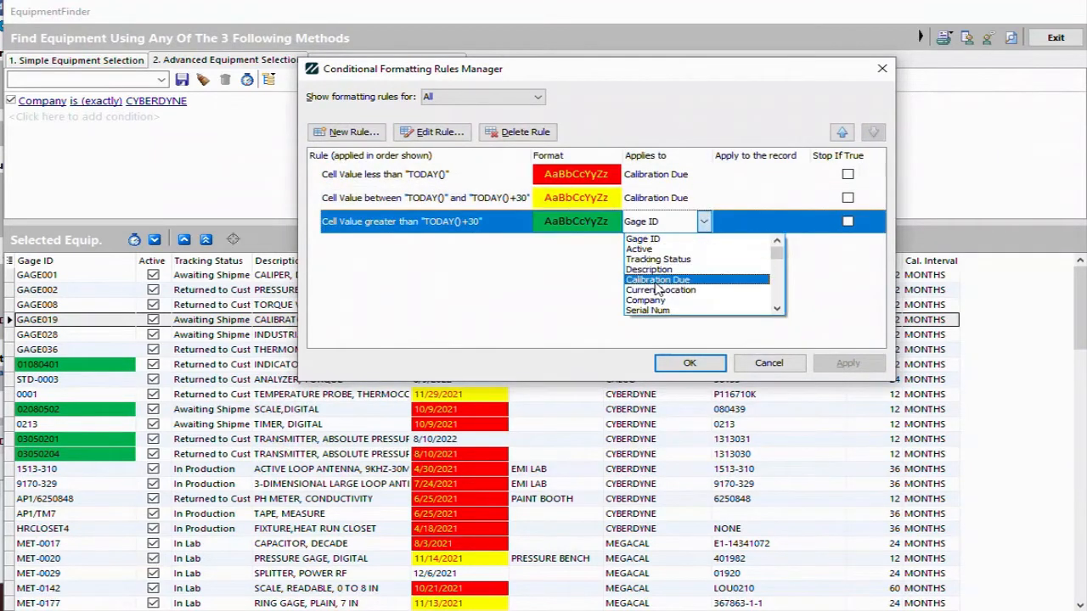
left_click(722, 274)
left_click(849, 366)
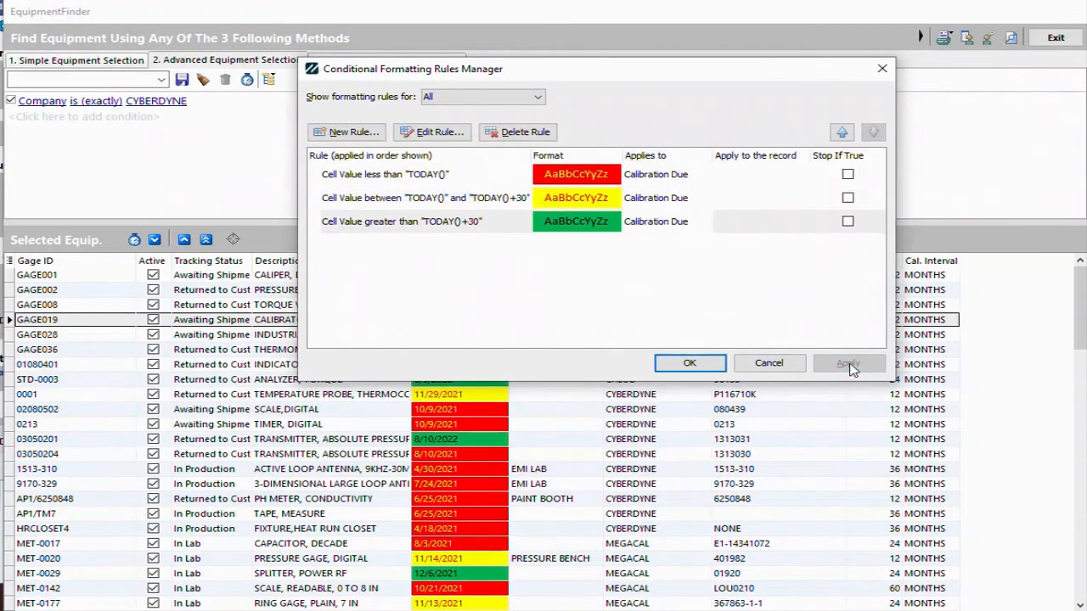
left_click_drag(544, 75, 735, 36)
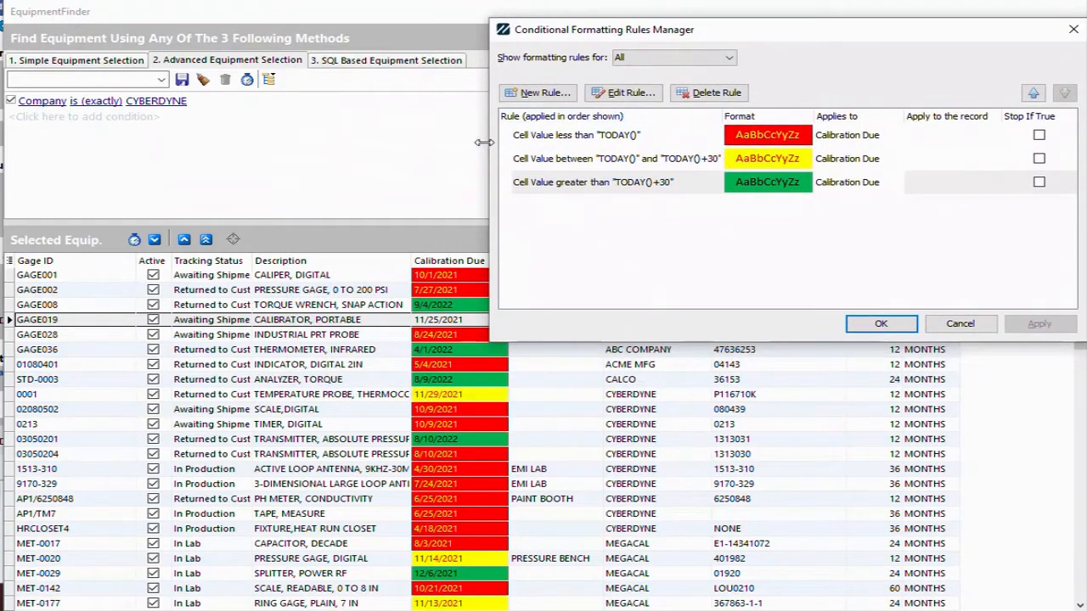
left_click_drag(731, 30, 753, 26)
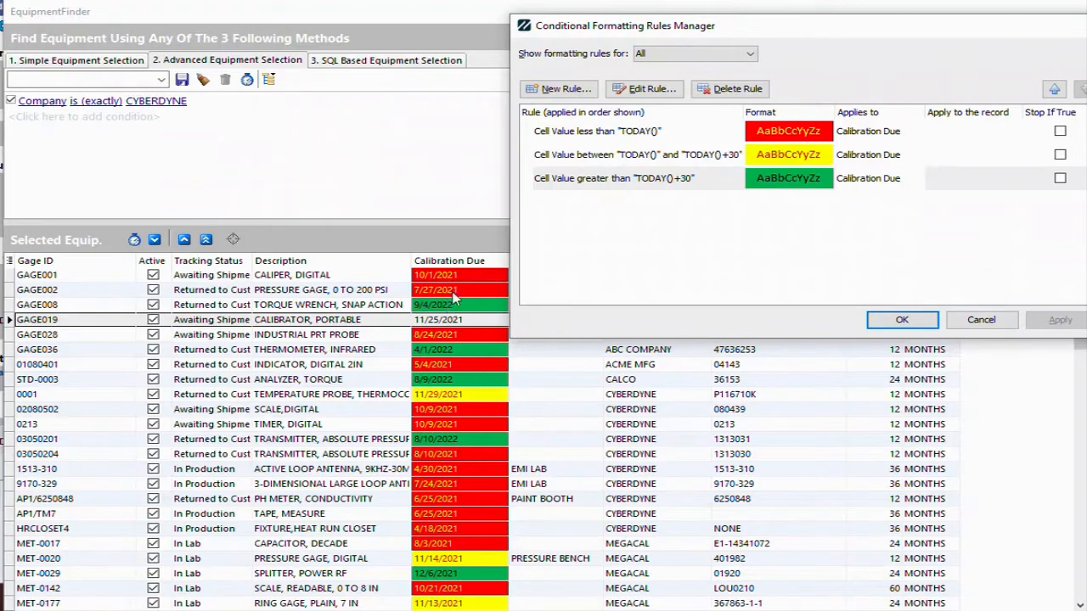
left_click_drag(845, 29, 724, 26)
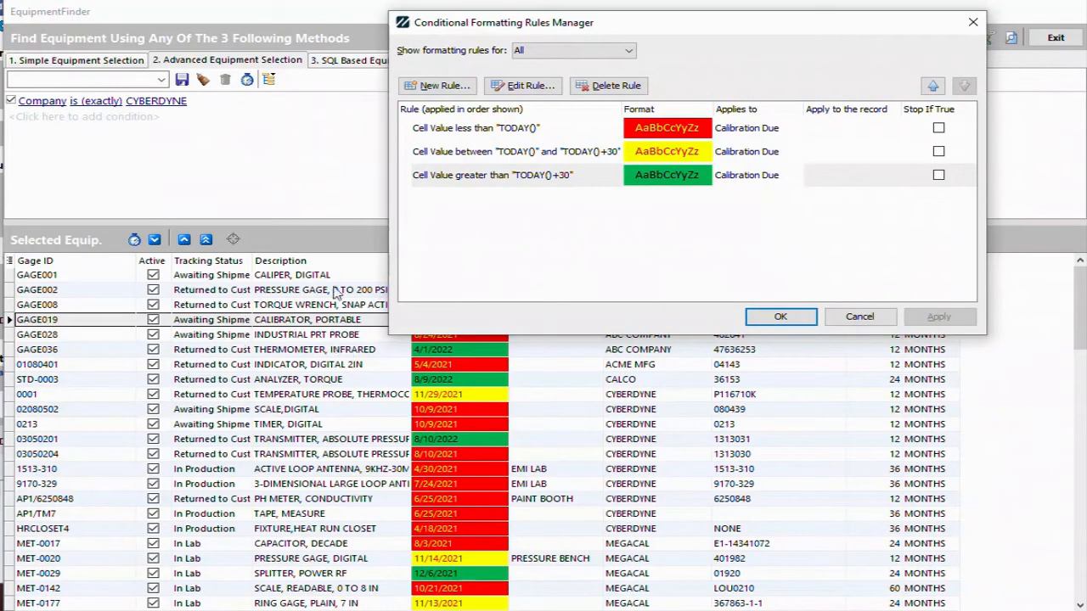
Add a formula-based rule with the formula =[Serviced By]<>"MEGACAL"
left_click(445, 88)
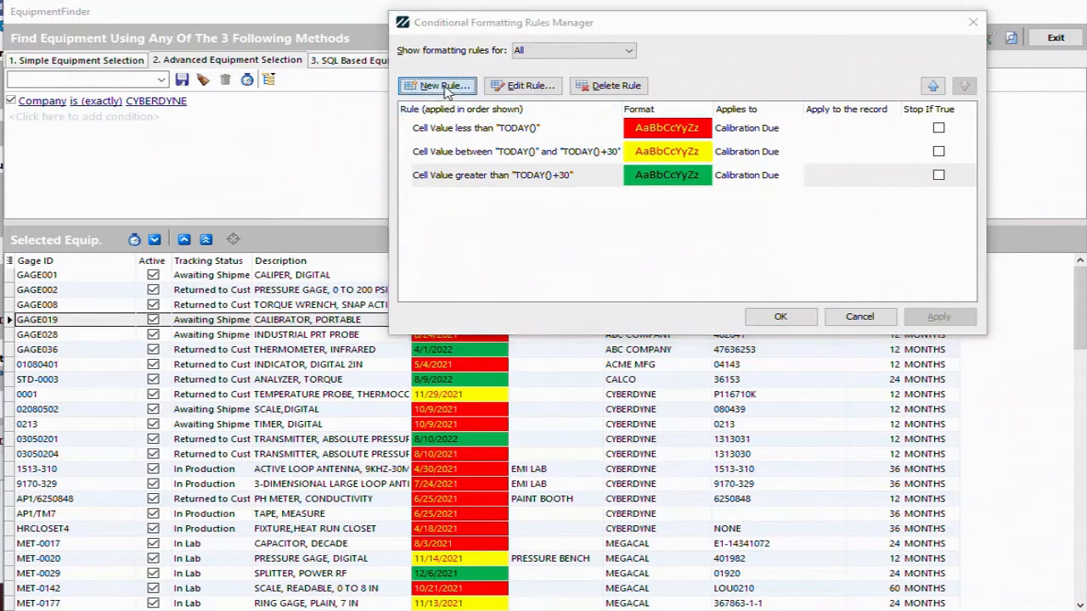
left_click(391, 294)
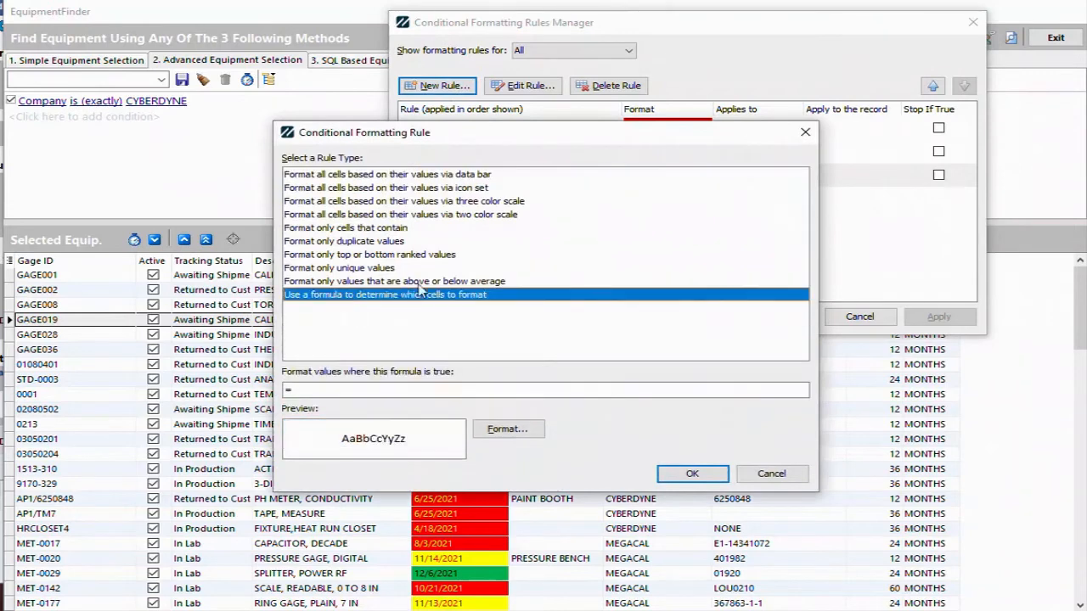
left_click(325, 391)
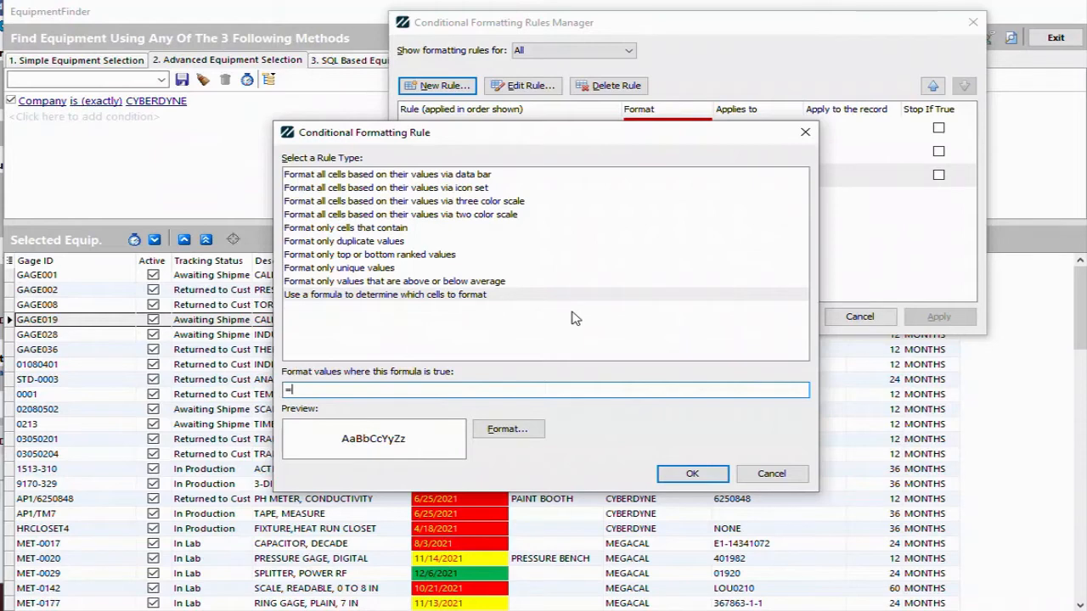
type("[")
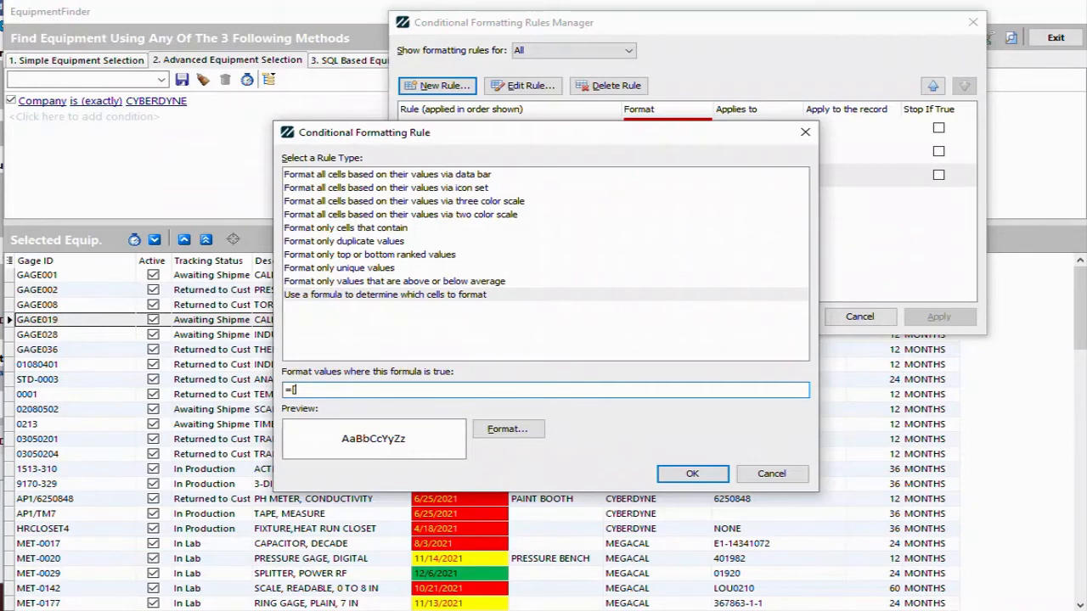
type("erviced By]")
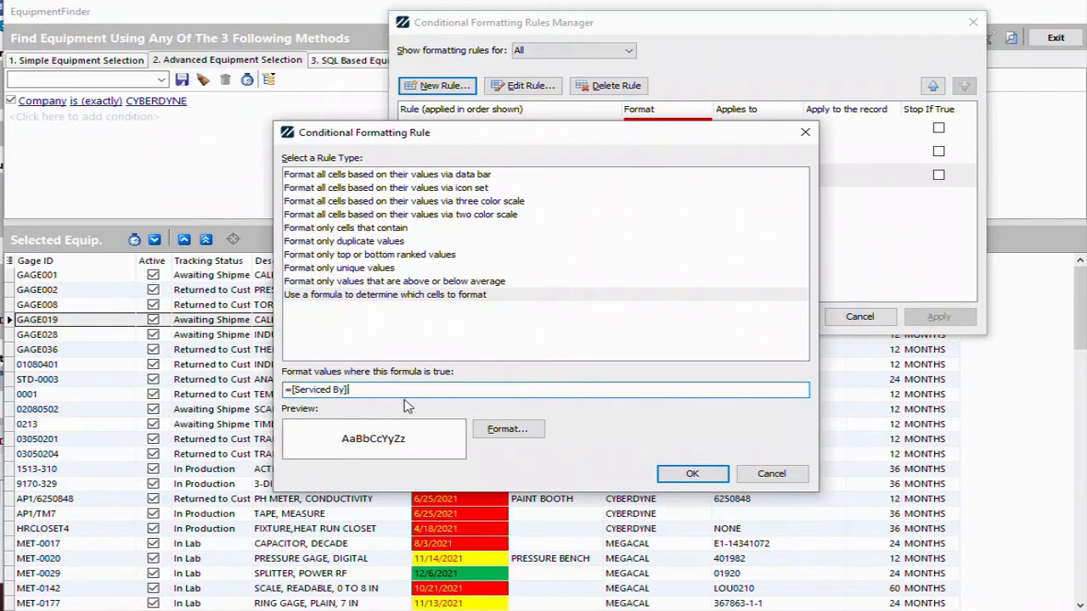
type("=\"MEGACAL")
left_click(355, 389)
key("BackSpace")
type("<> \"MEGACAL")
Give the formula rule a light purple theme fill, save the rule and update the grid
left_click(501, 429)
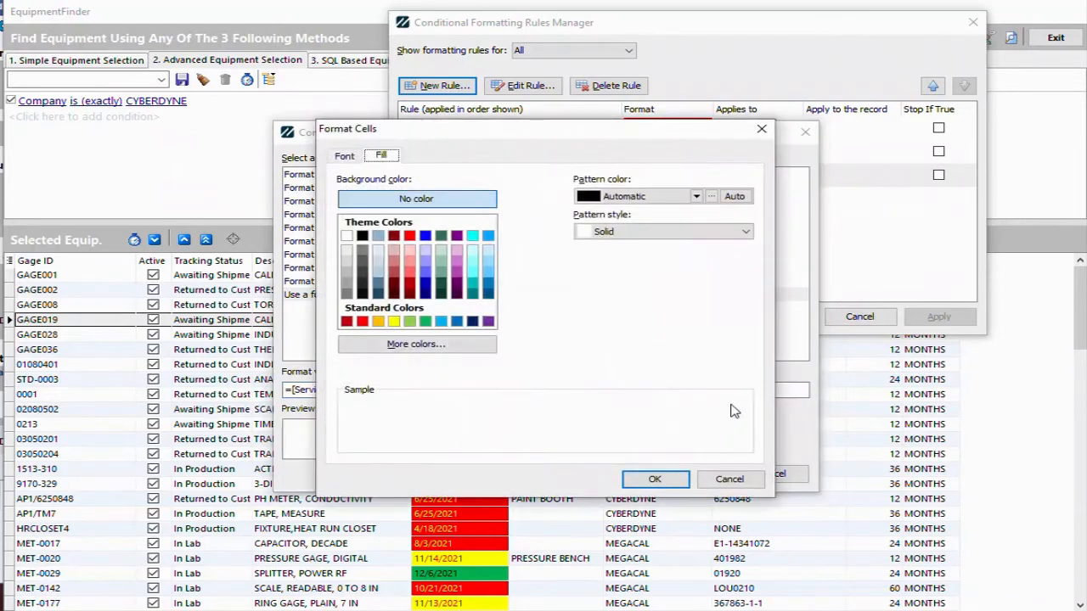
left_click(457, 250)
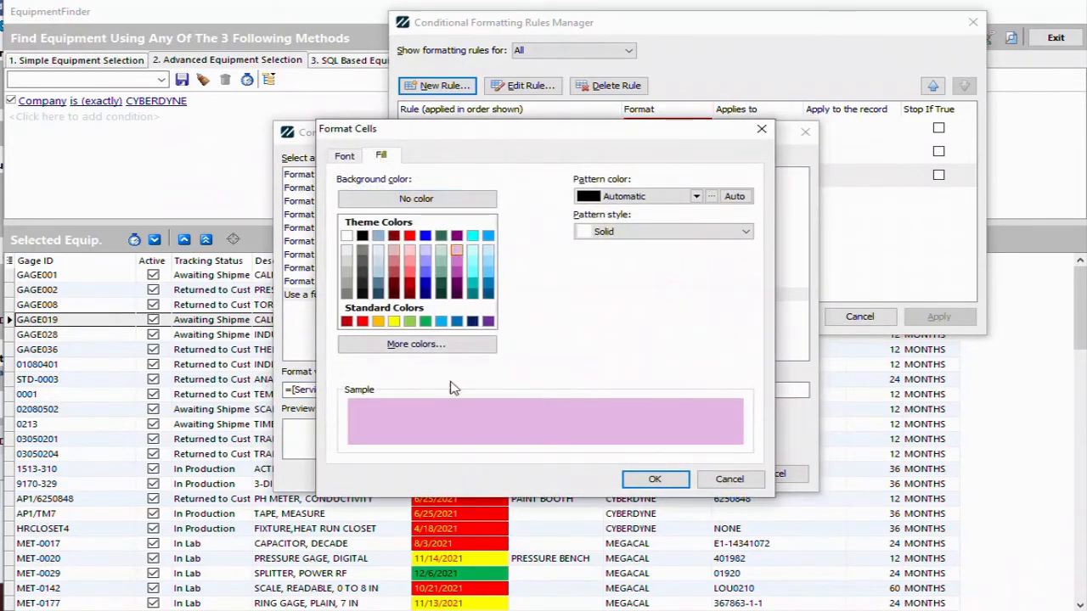
left_click(677, 486)
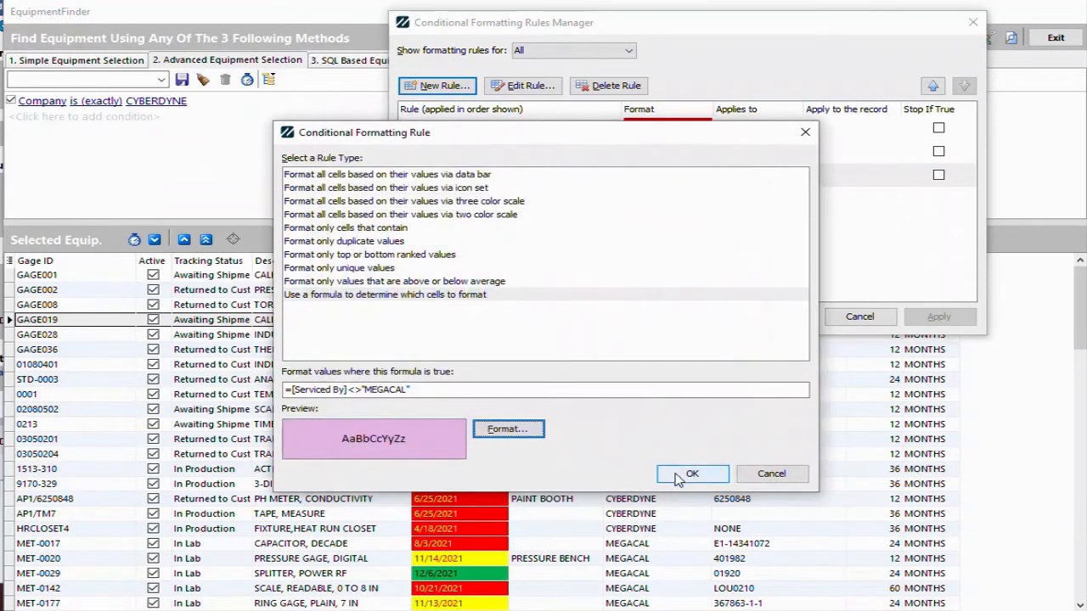
left_click(688, 475)
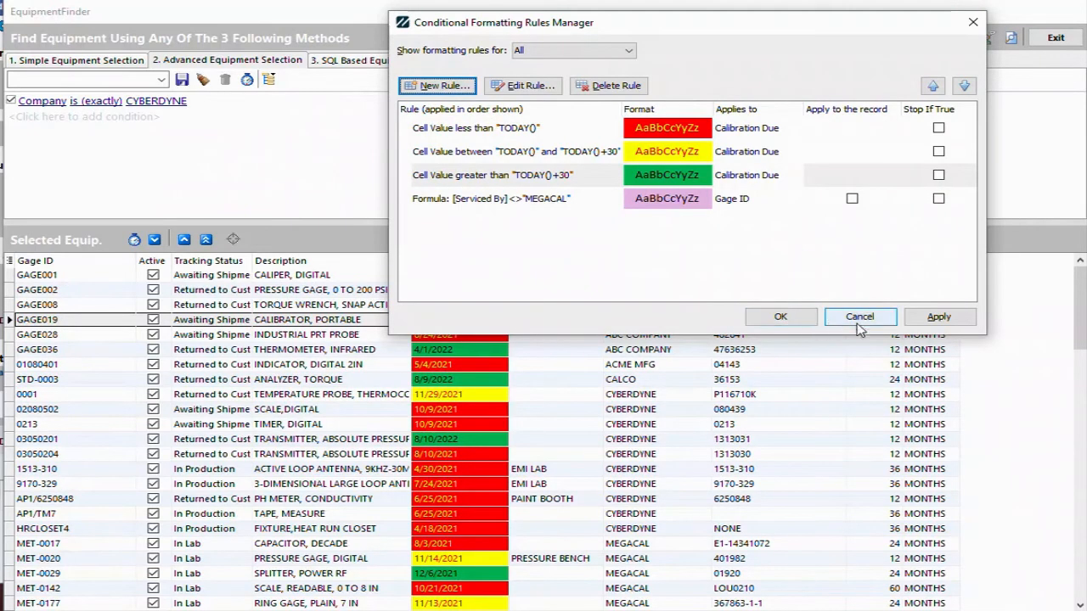
left_click(952, 320)
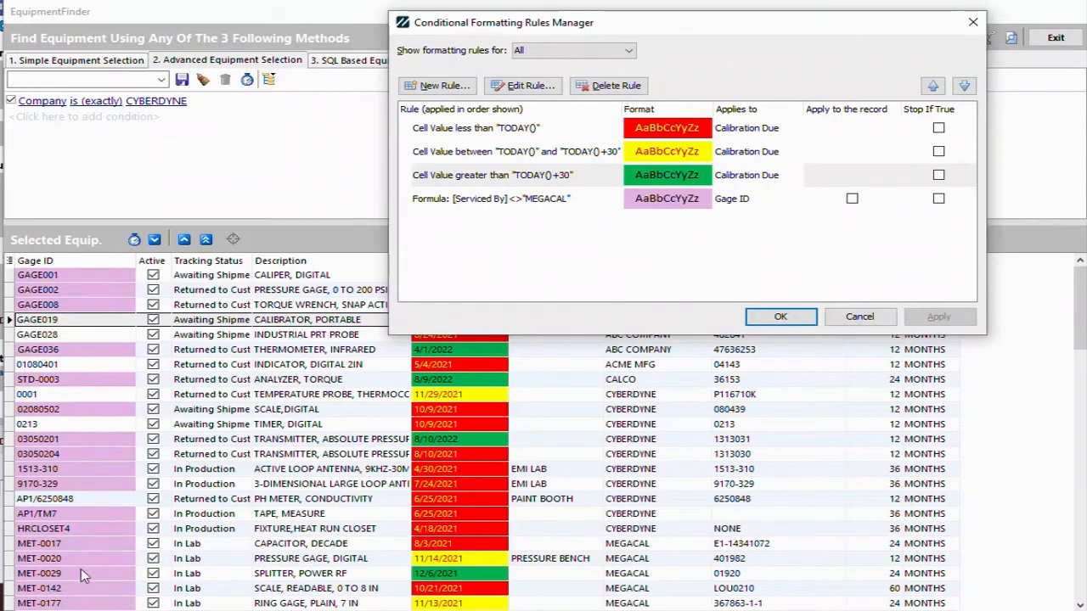
Apply the Serviced By formula rule to the entire record, update the grid and accept all the formatting rules
left_click(853, 199)
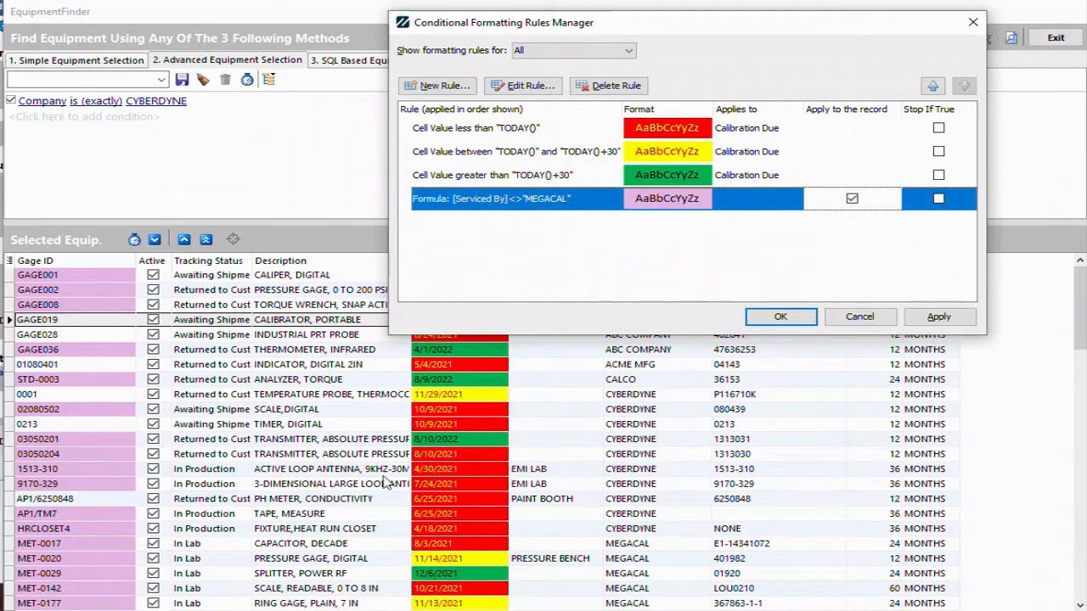
left_click(938, 317)
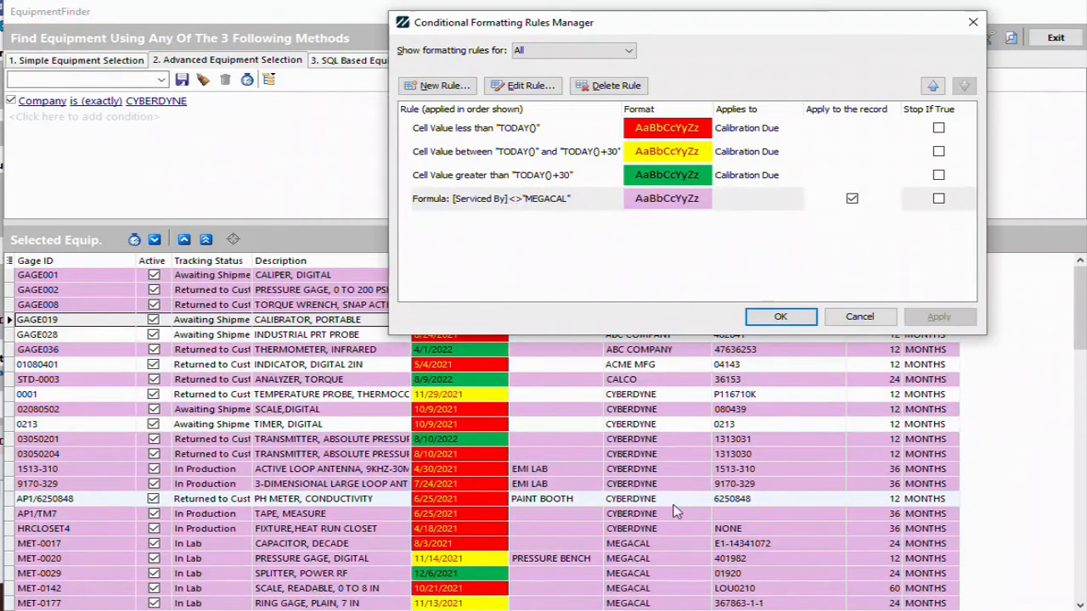
left_click_drag(749, 34, 1086, 42)
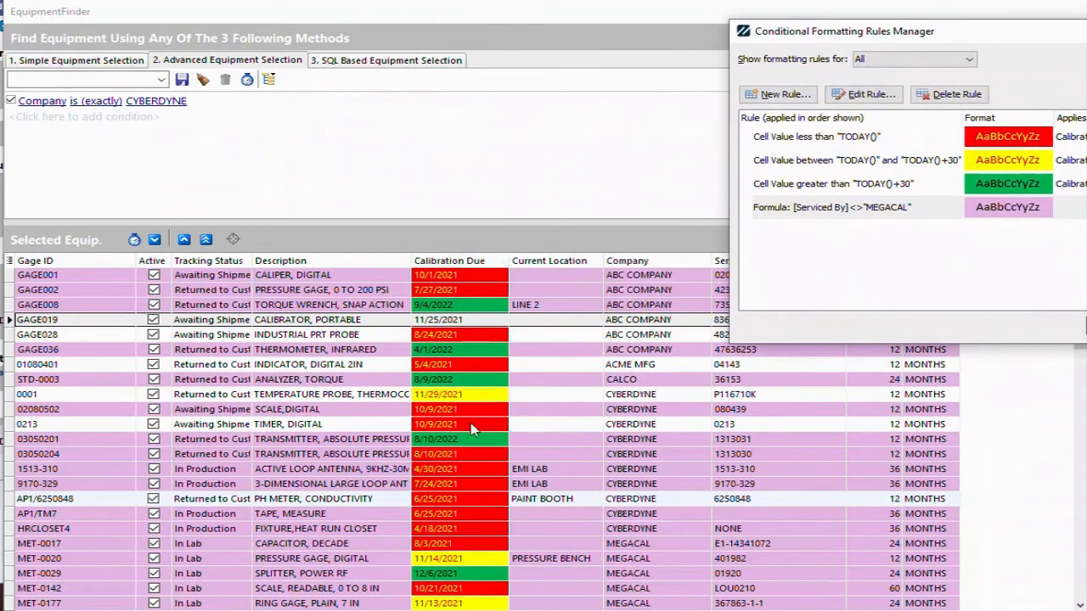
left_click_drag(991, 42, 640, 16)
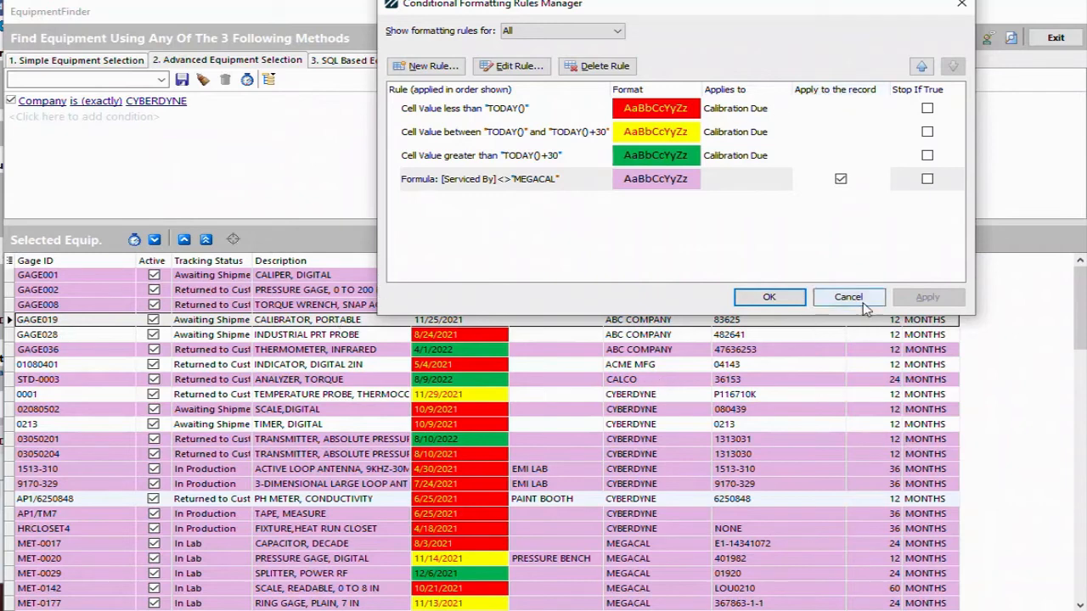
left_click(783, 302)
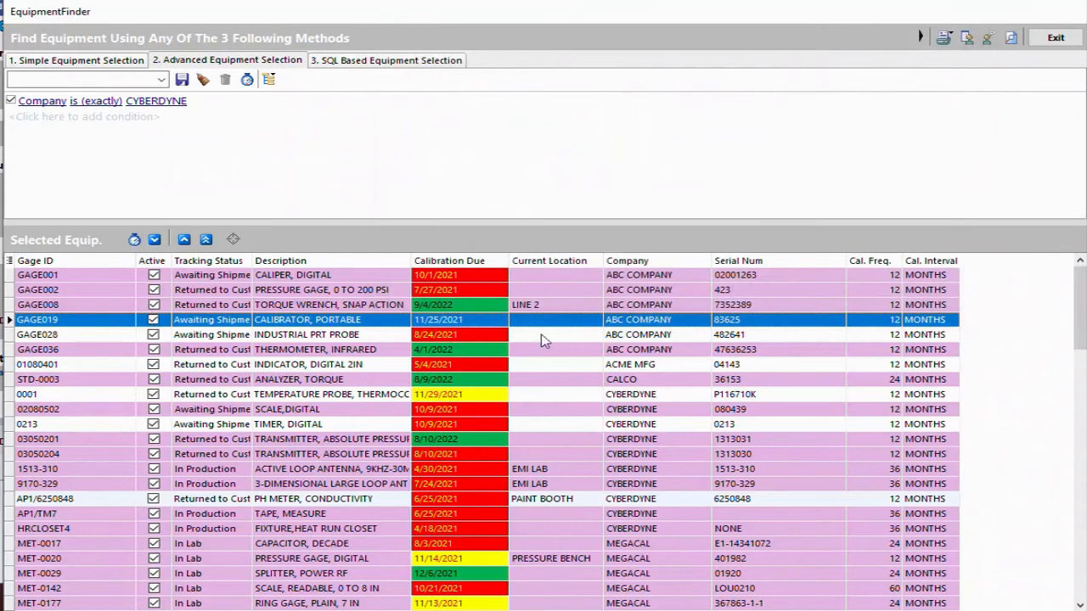
right_click(543, 339)
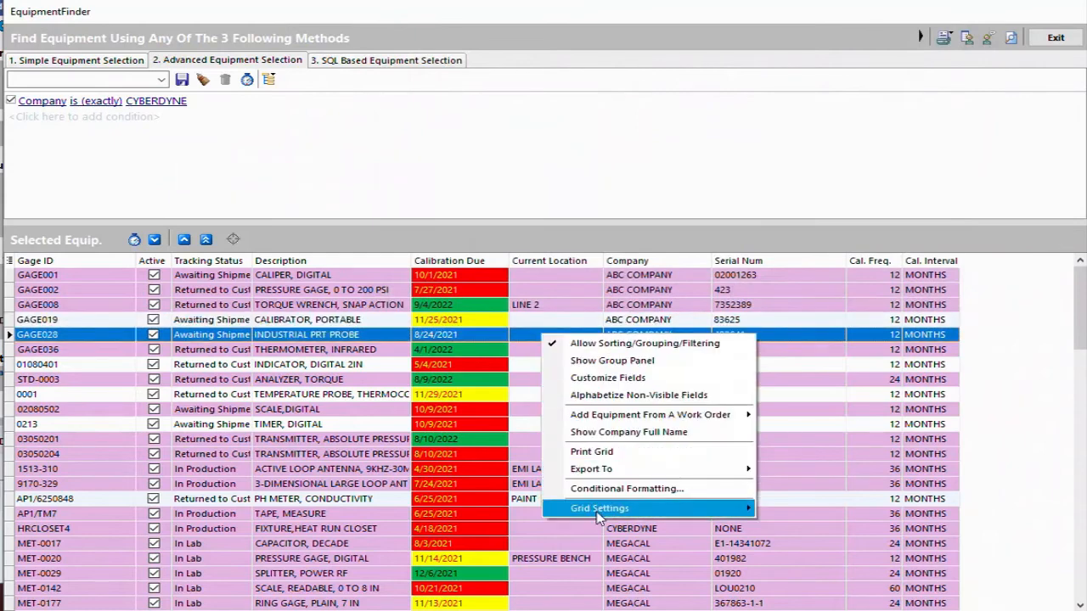
mouse_move(599, 518)
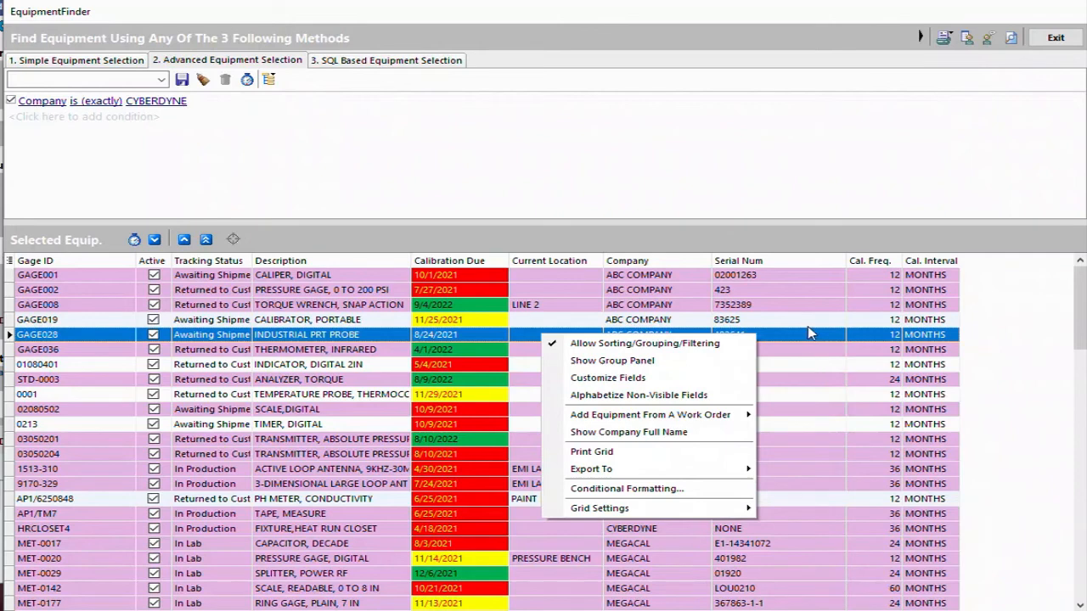
left_click(1015, 286)
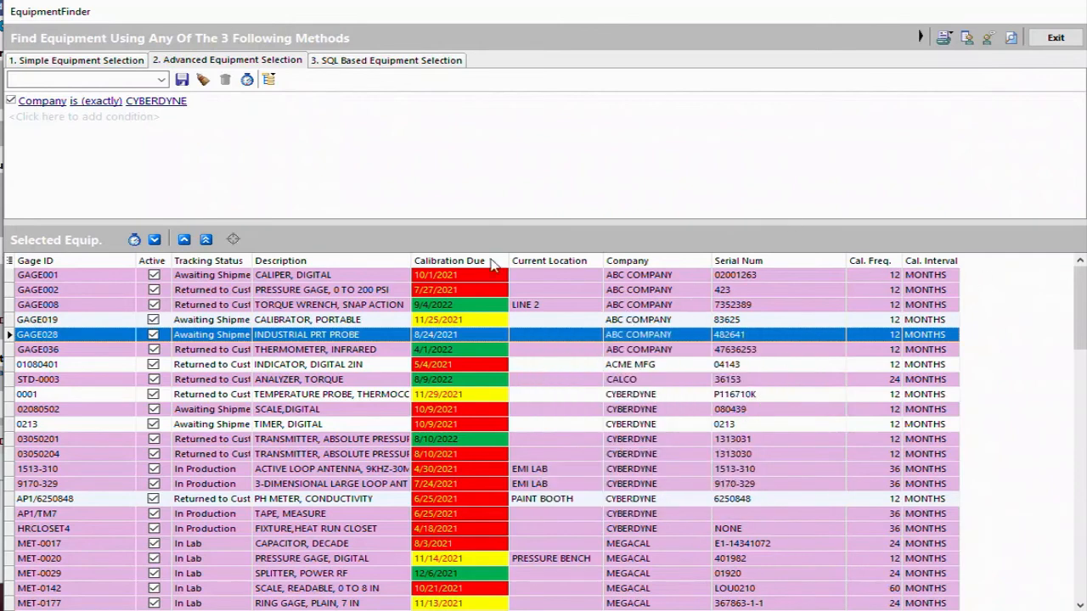